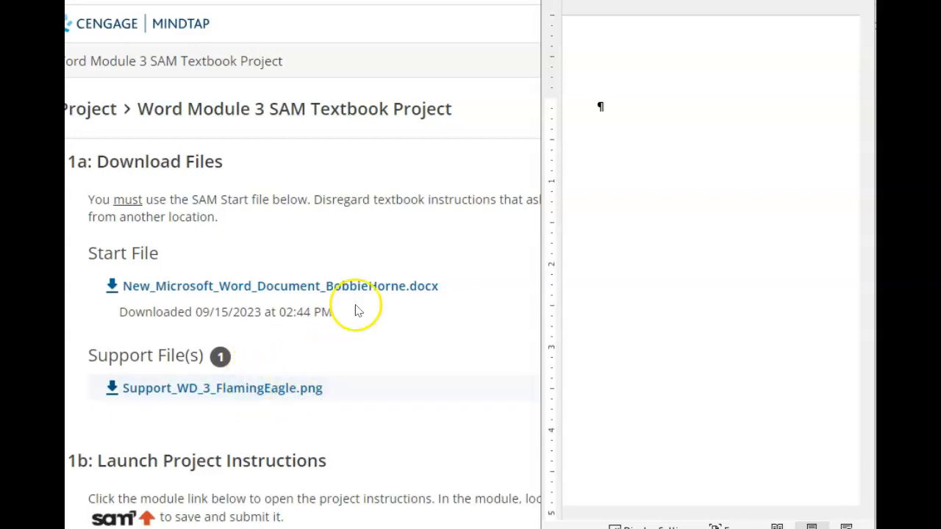
- Review the Word Module 3 project page, the WD 3-1 business letter figure and the module's list of activities in the textbook
scroll(357, 324, down, 3)
scroll(360, 347, down, 2)
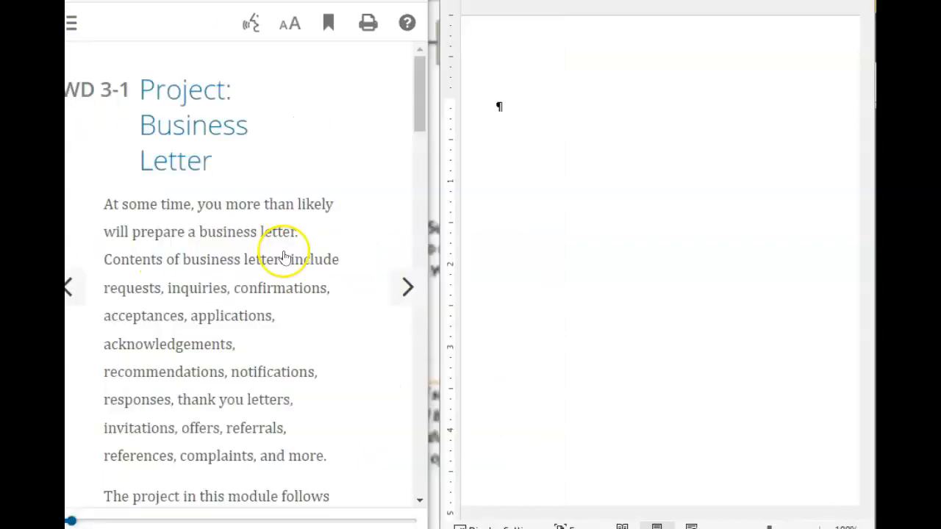
scroll(285, 256, down, 5)
scroll(285, 257, down, 8)
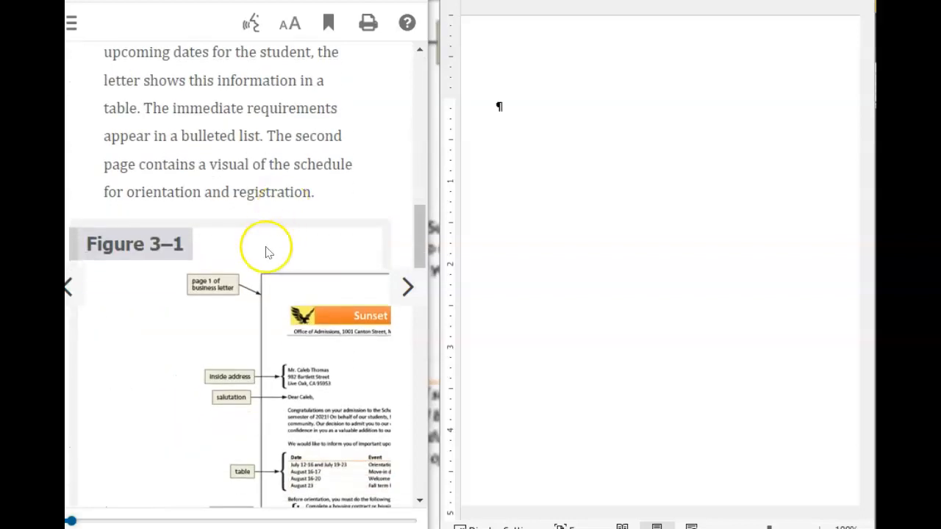
scroll(267, 252, down, 3)
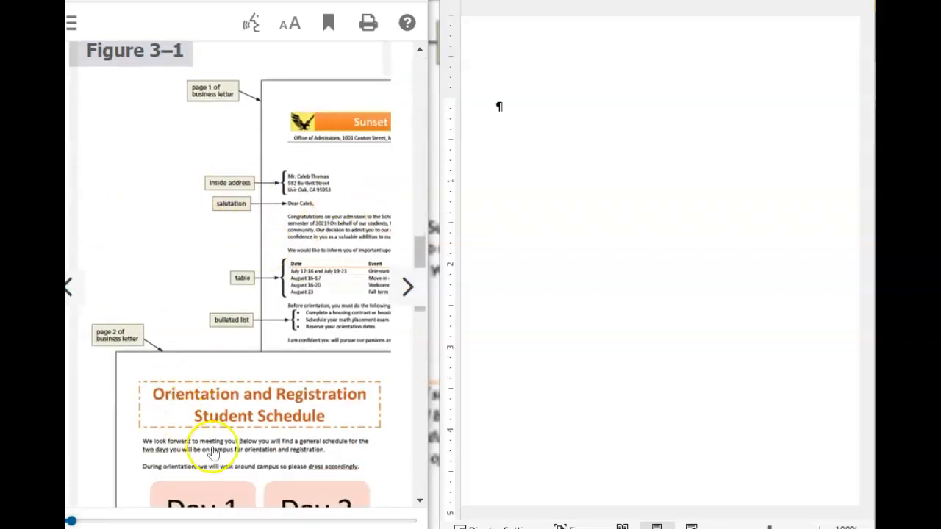
scroll(225, 331, down, 4)
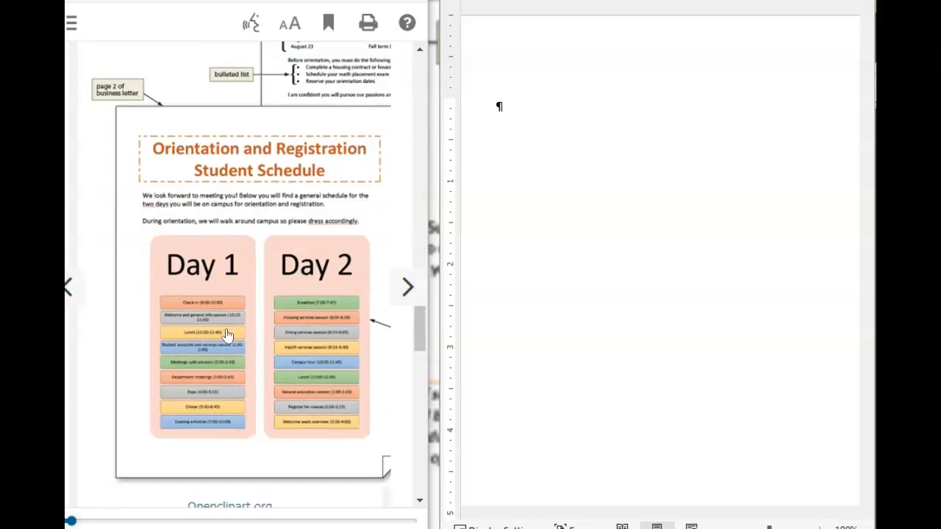
scroll(226, 334, up, 5)
scroll(227, 335, down, 6)
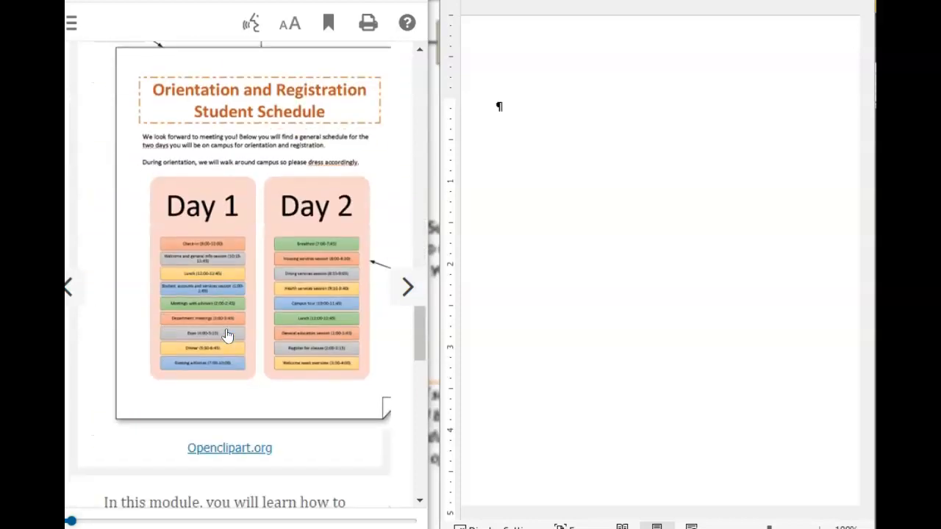
scroll(226, 335, down, 2)
scroll(218, 370, down, 6)
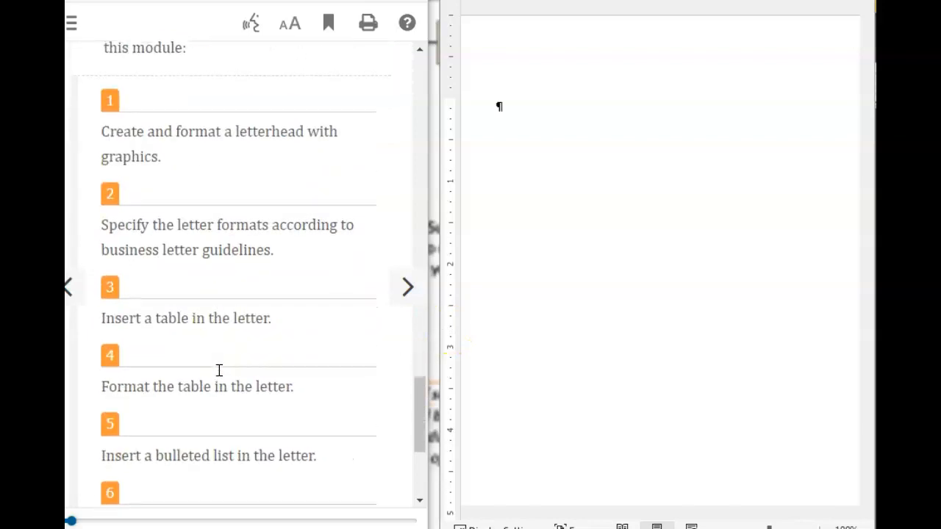
- Go to textbook section WD 3-1a and set the blank Word document to Print Layout view, as step 2 instructs
click(406, 288)
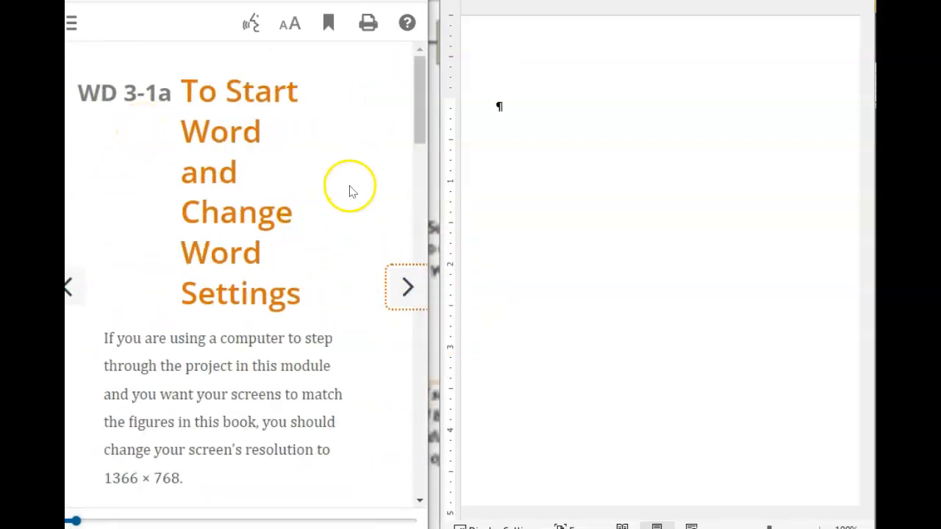
scroll(349, 191, down, 4)
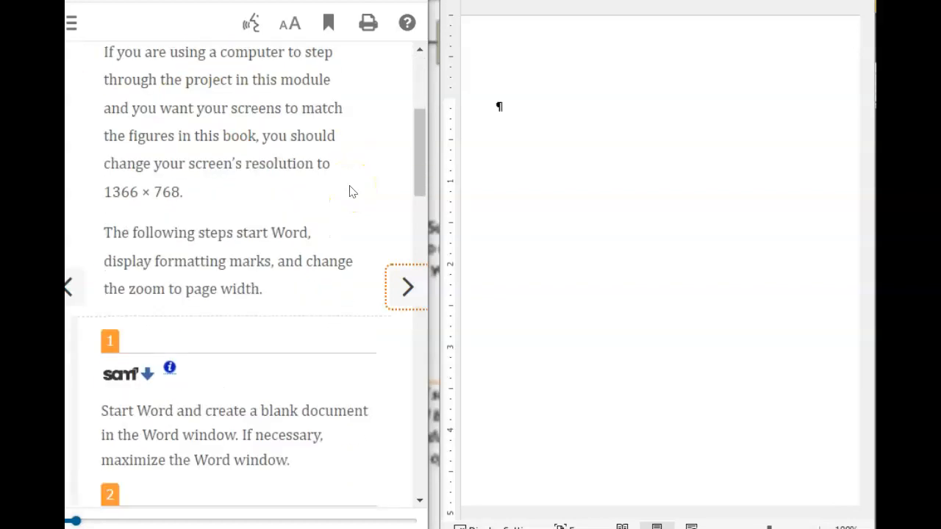
scroll(350, 191, down, 4)
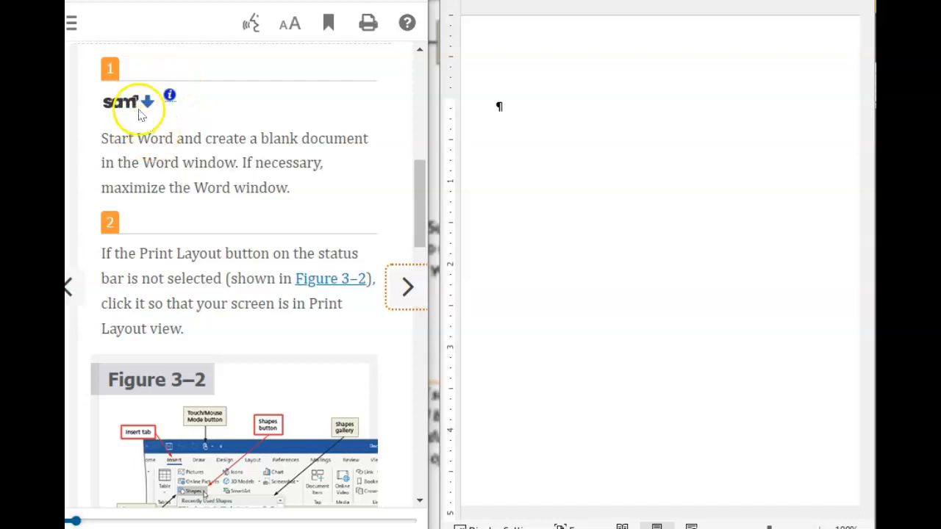
scroll(156, 284, down, 3)
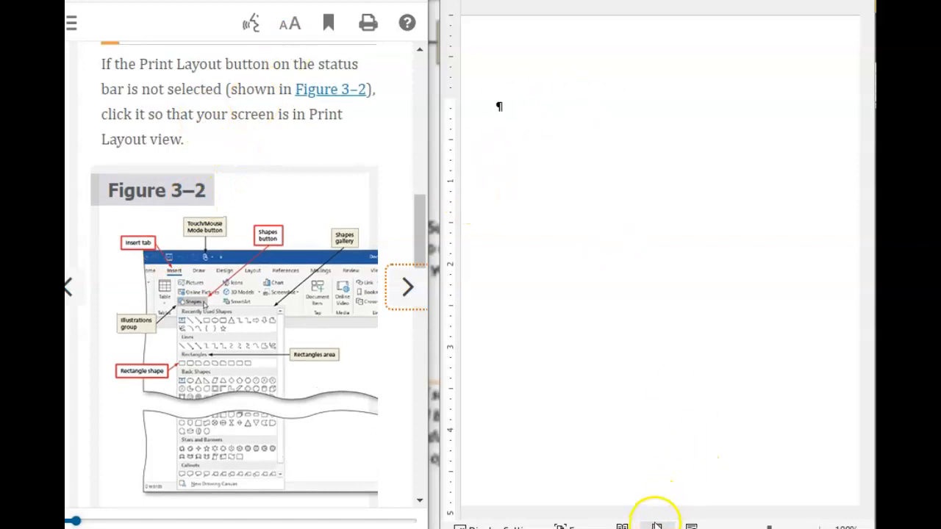
click(656, 524)
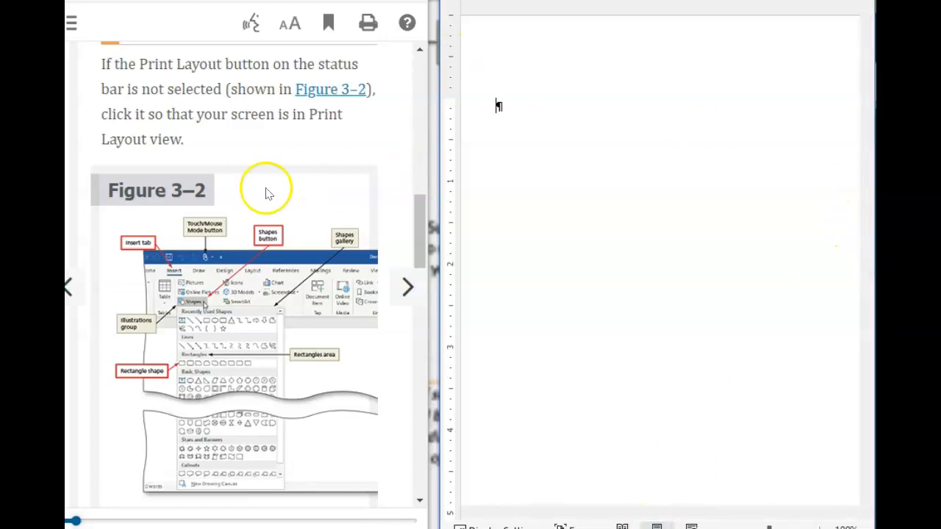
- Follow textbook step 3 and check that Show/Hide ¶ is turned on so formatting marks display in the document
scroll(221, 254, down, 2)
scroll(221, 254, down, 1)
scroll(221, 254, up, 4)
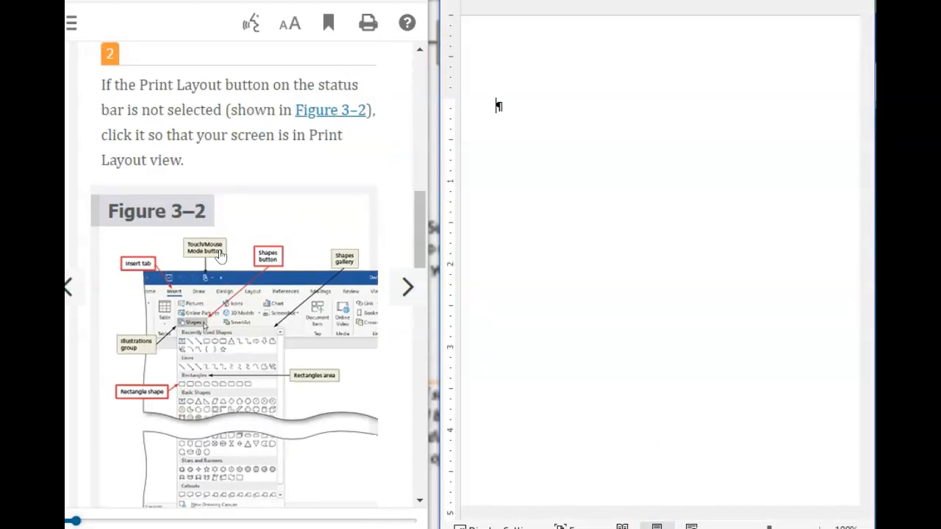
scroll(221, 254, down, 5)
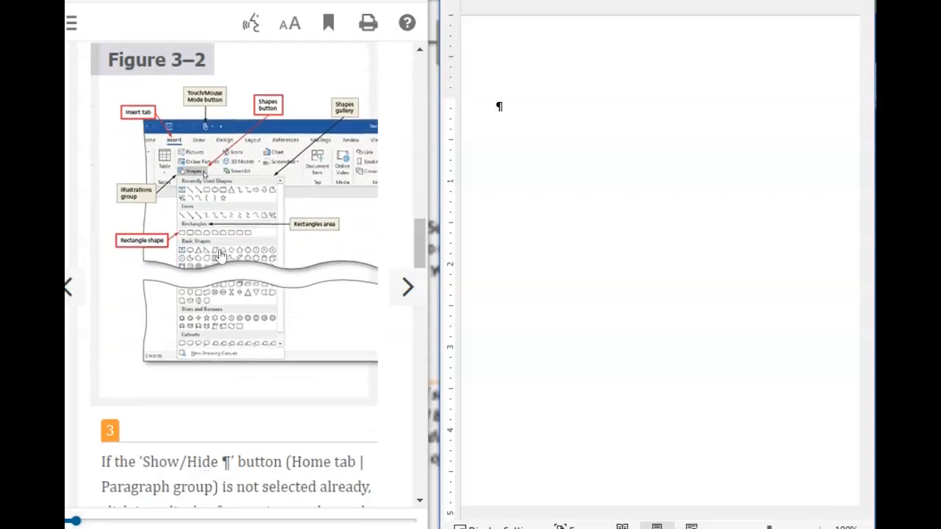
scroll(220, 255, down, 3)
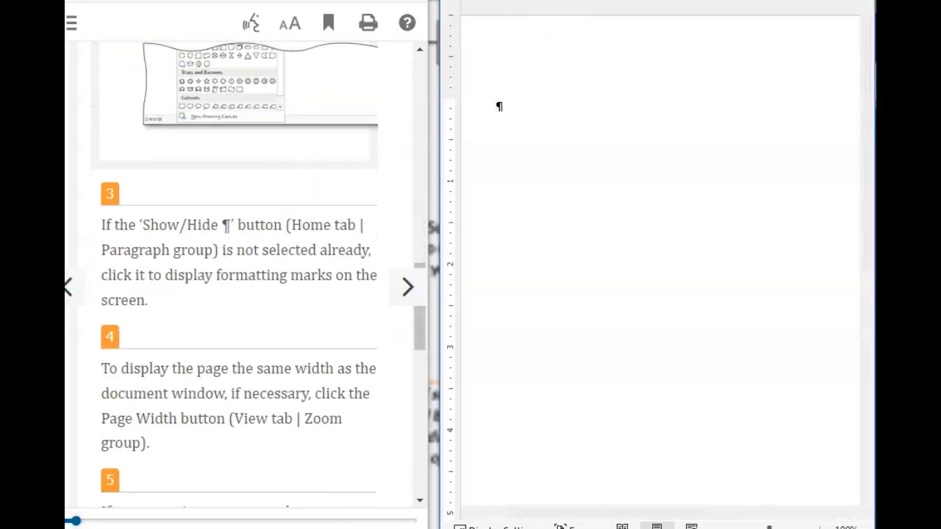
click(507, 0)
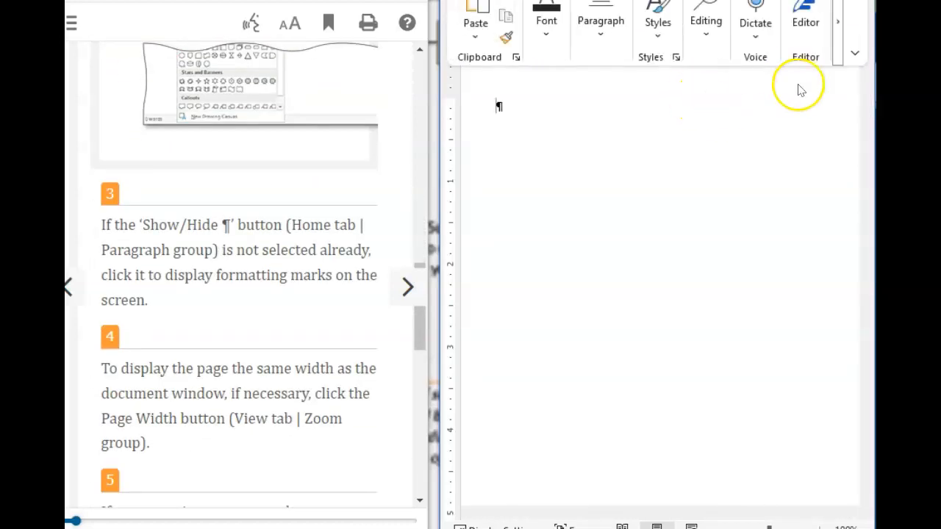
click(507, 1)
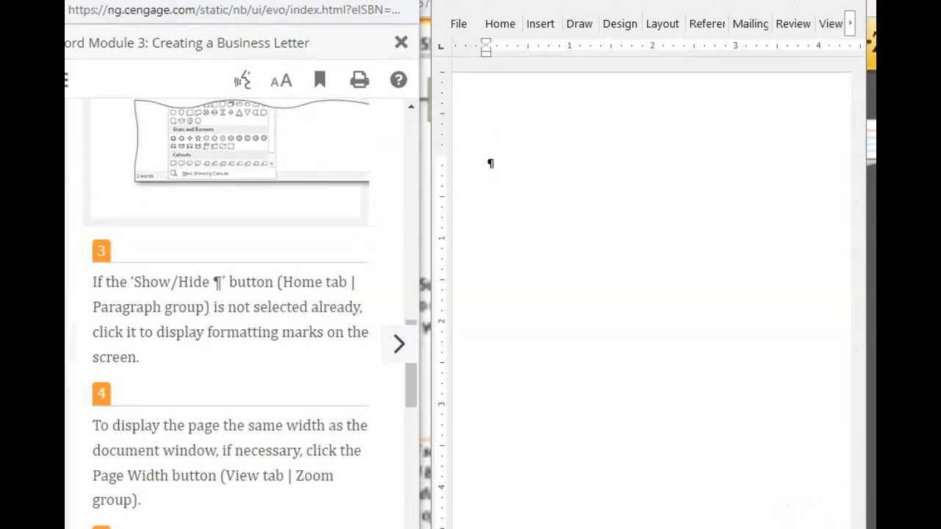
click(500, 30)
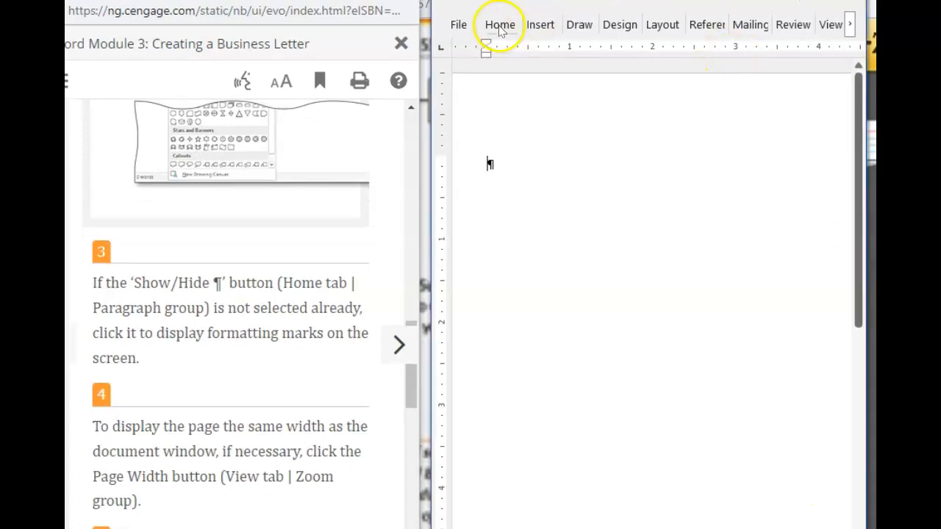
click(495, 27)
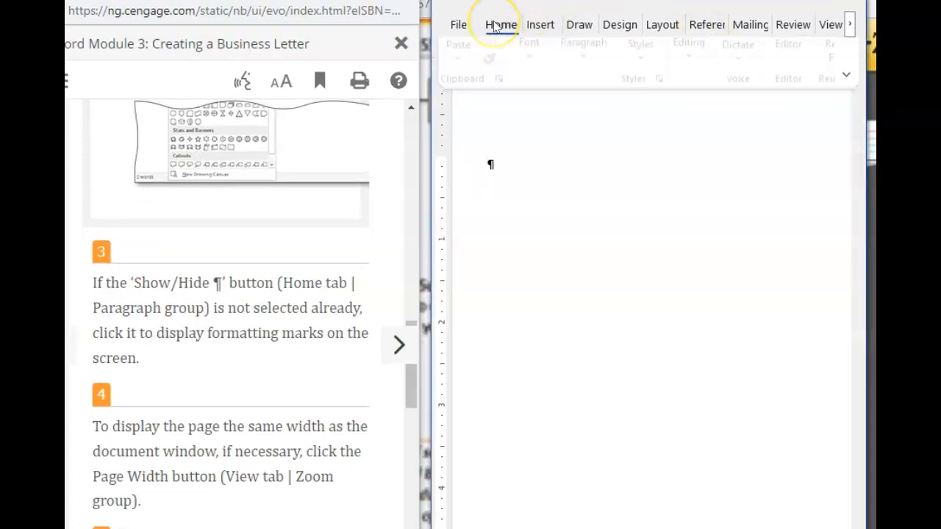
click(592, 80)
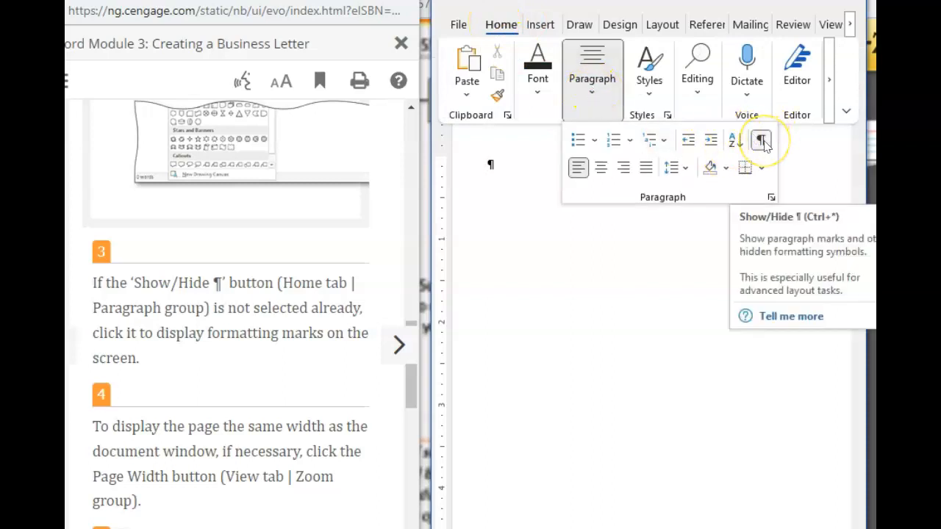
click(761, 141)
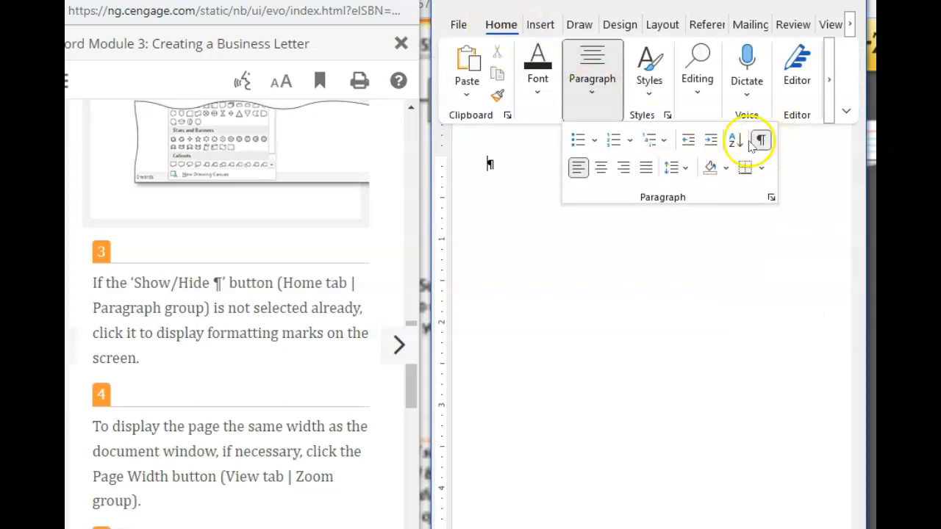
- Follow textbook step 4 and set the document zoom to Page Width
scroll(158, 272, down, 2)
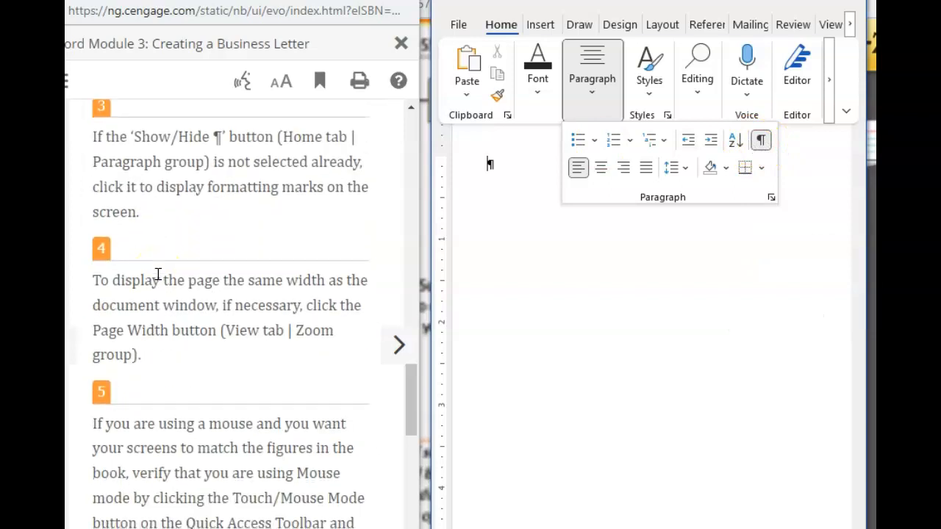
scroll(157, 273, down, 1)
scroll(157, 273, down, 1)
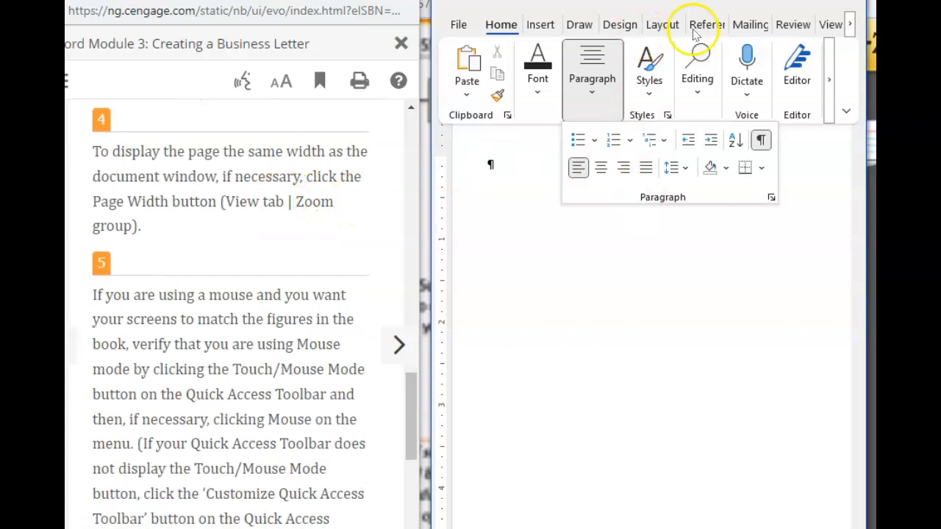
click(829, 25)
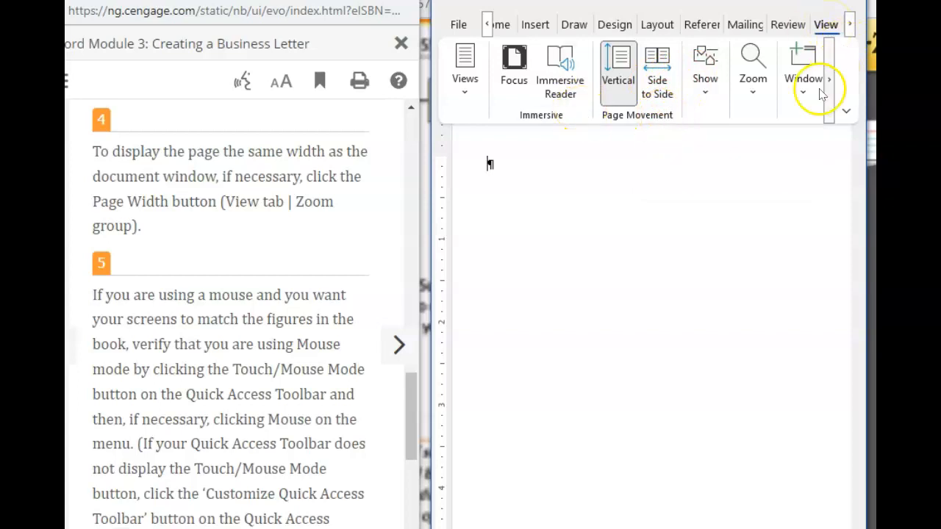
click(751, 99)
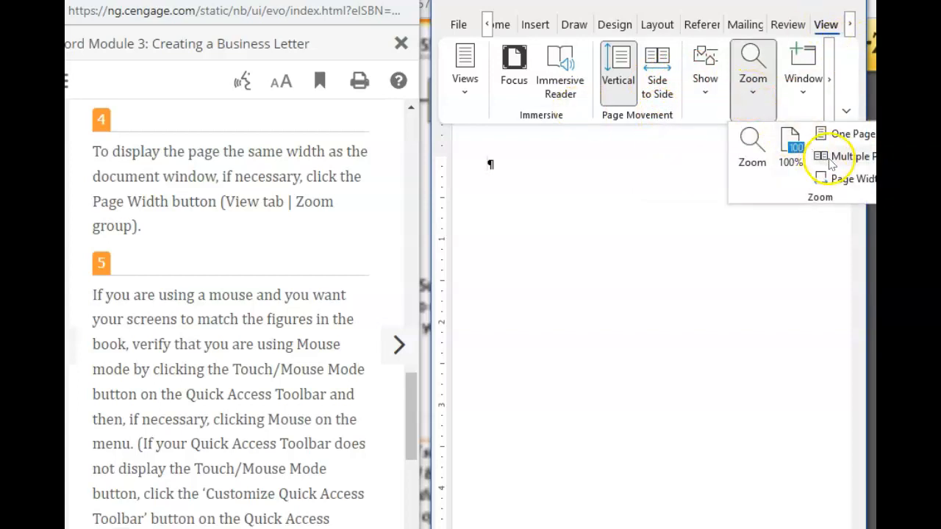
click(853, 178)
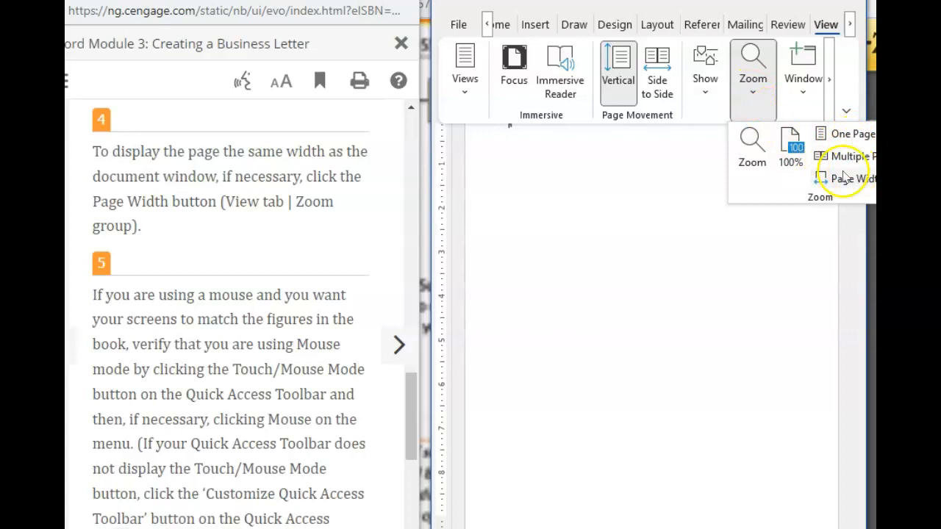
- Read textbook step 5 and set Word's Touch/Mouse Mode to Mouse
scroll(96, 312, down, 1)
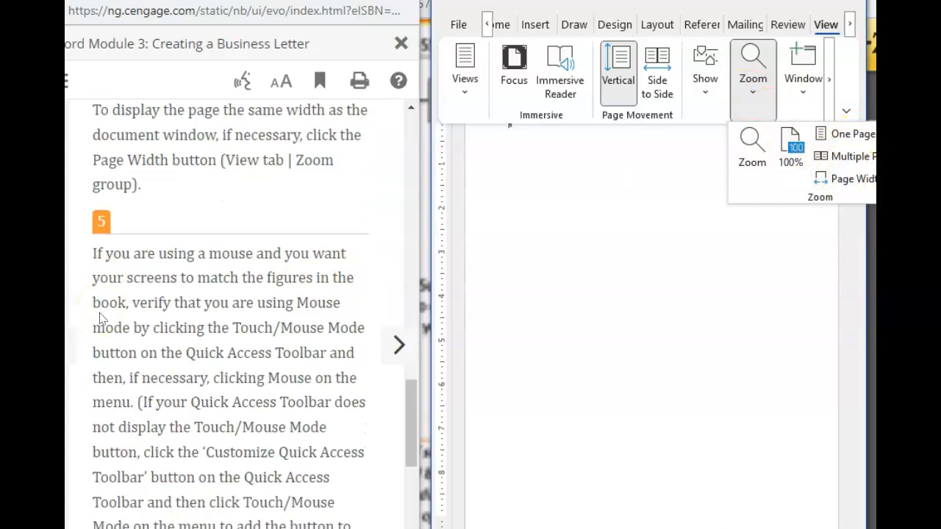
scroll(103, 316, up, 2)
scroll(99, 319, down, 3)
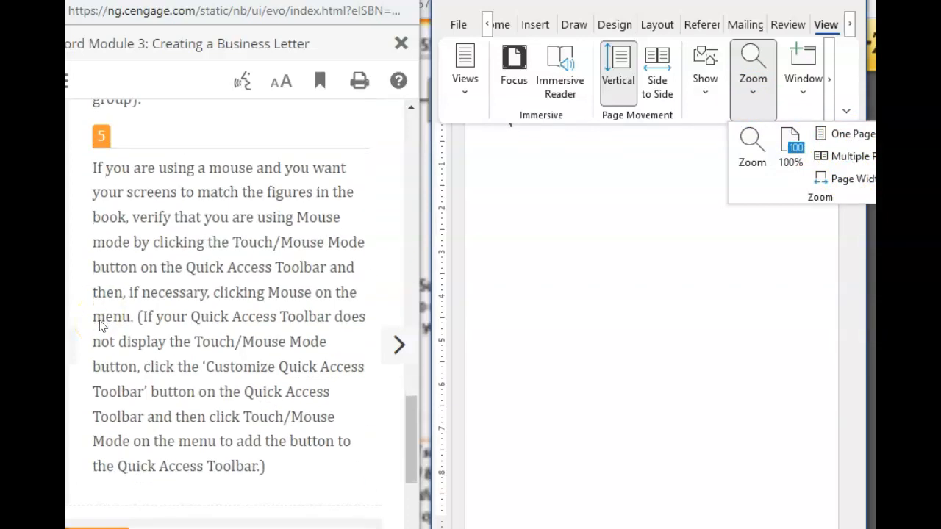
scroll(309, 253, down, 1)
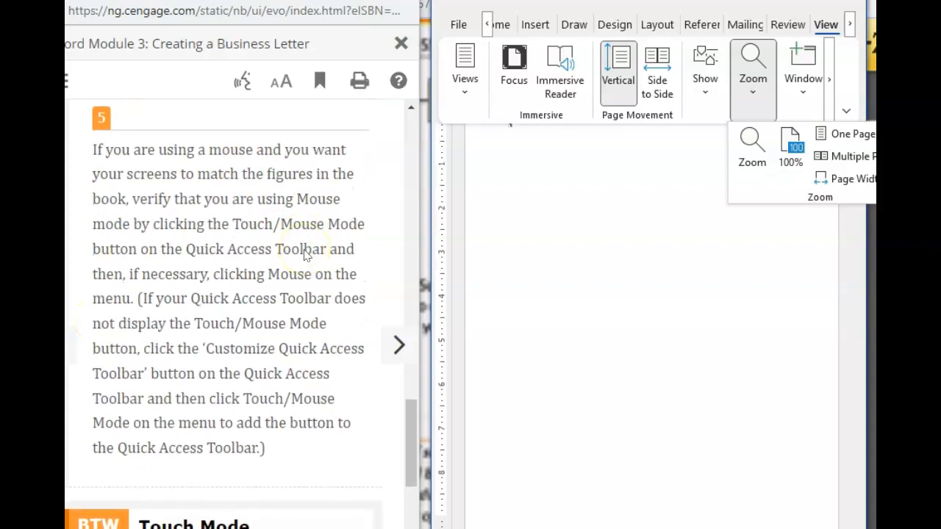
scroll(307, 255, up, 1)
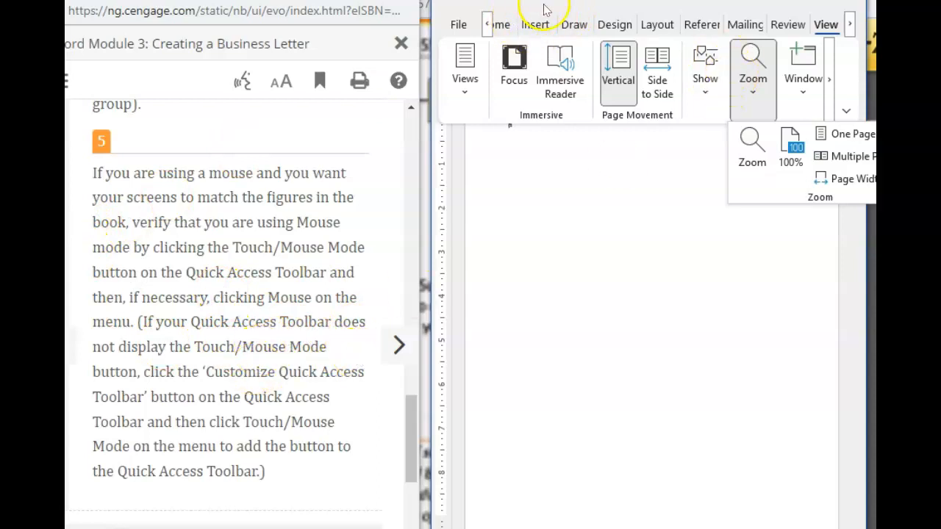
key(Escape)
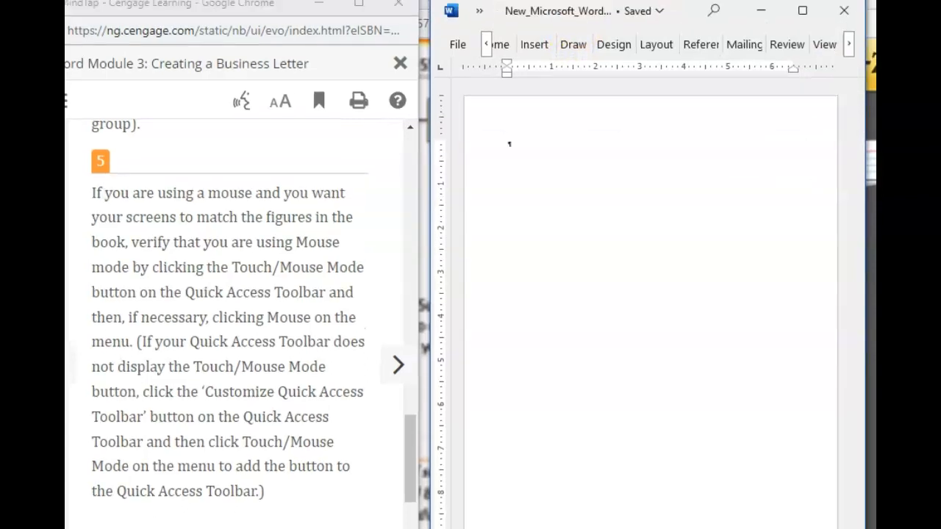
click(481, 16)
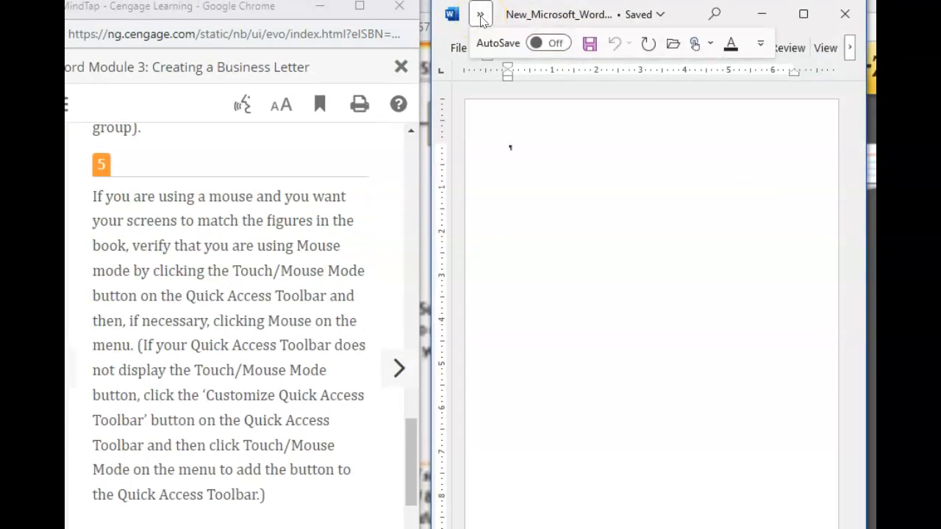
click(695, 47)
click(789, 100)
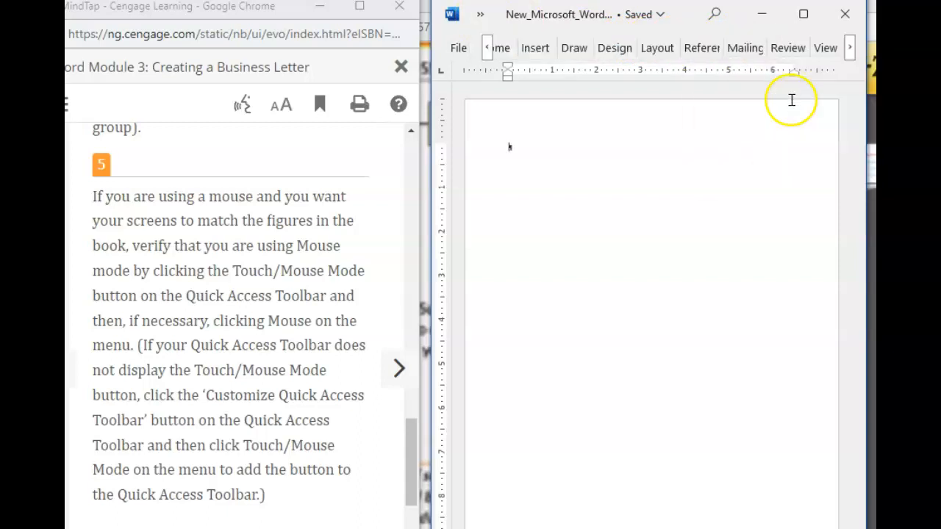
- Read on to the next textbook section, covering what a letterhead is, what it should contain and the general steps for creating it
scroll(216, 246, down, 3)
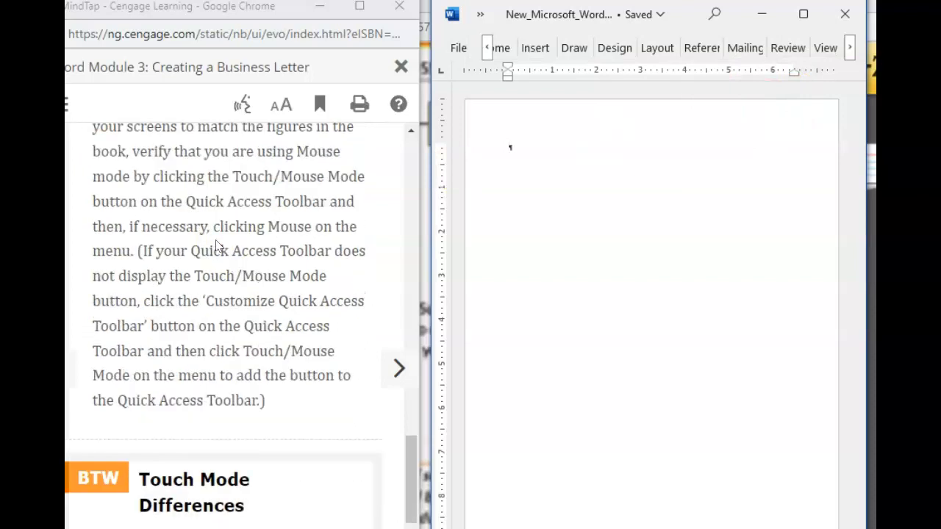
scroll(216, 246, down, 5)
scroll(257, 387, down, 3)
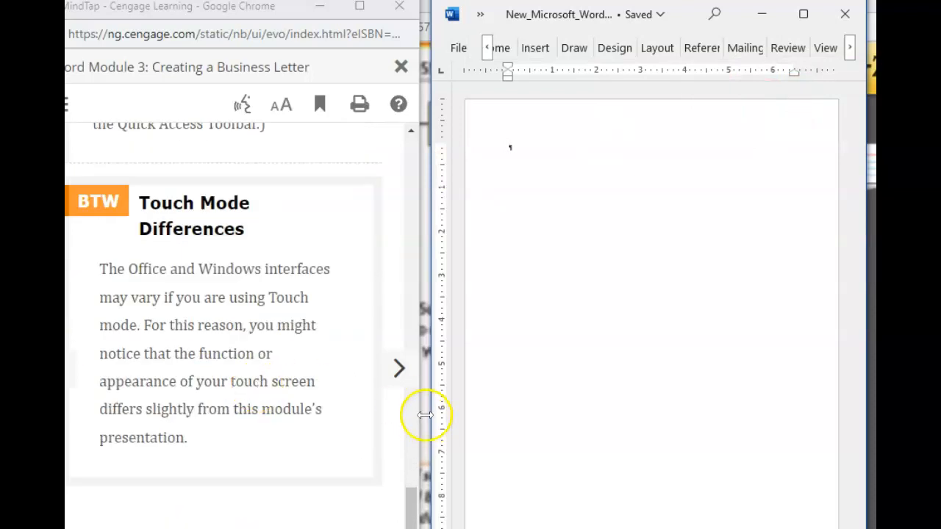
click(397, 369)
scroll(269, 330, down, 7)
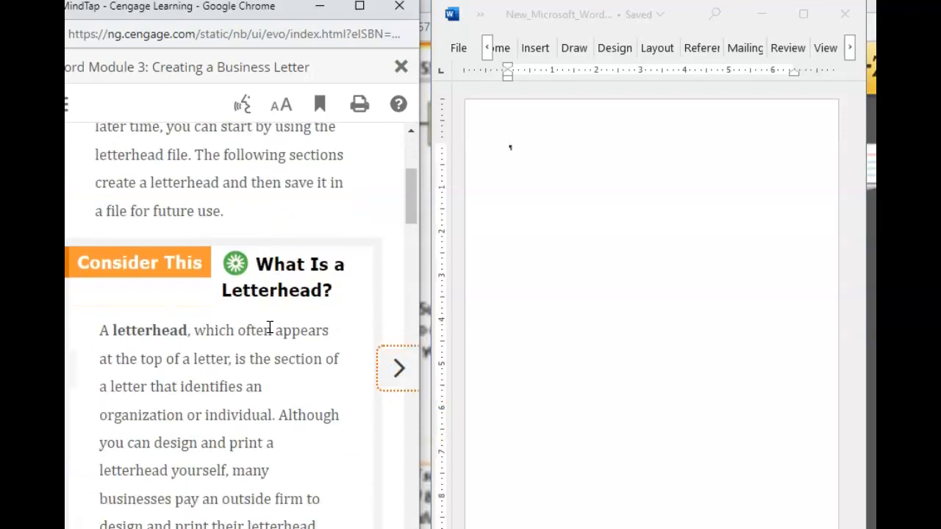
scroll(269, 327, down, 5)
scroll(269, 328, down, 15)
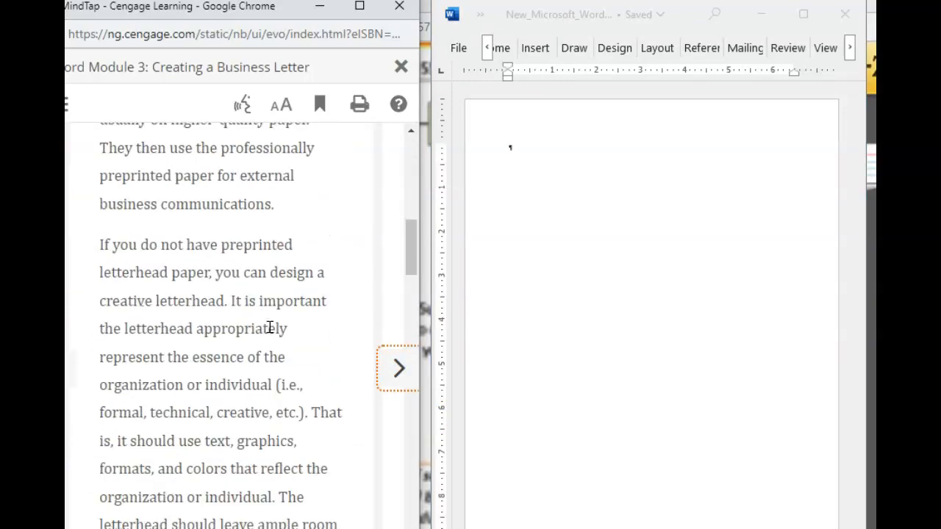
scroll(269, 328, down, 13)
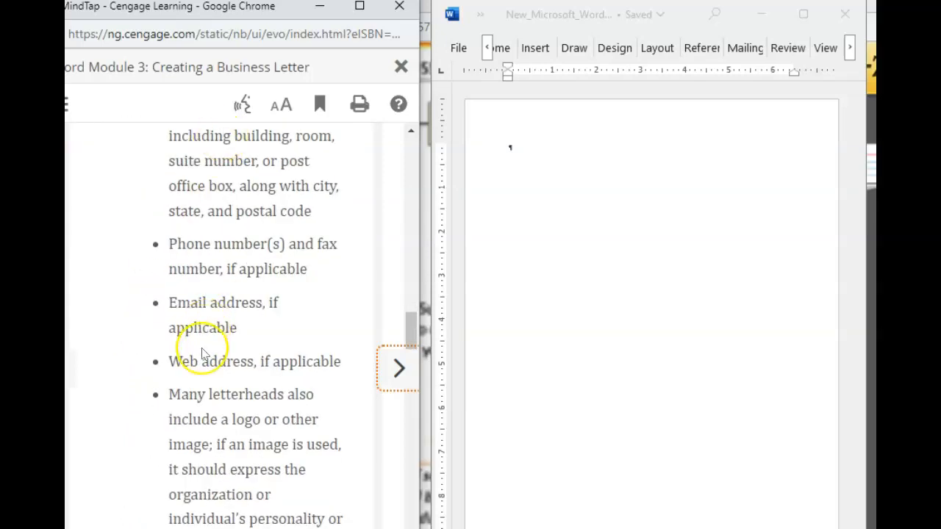
scroll(203, 353, down, 15)
scroll(203, 353, down, 15)
scroll(203, 353, down, 4)
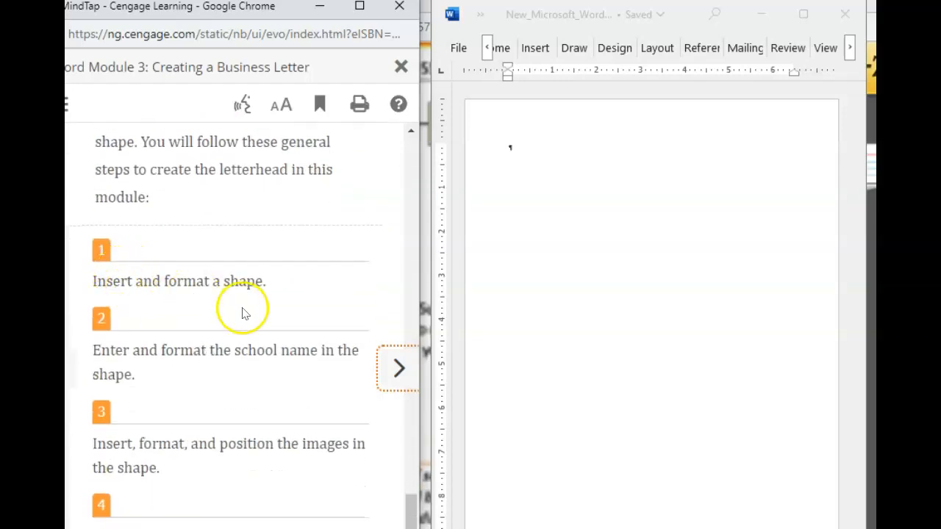
scroll(257, 403, down, 4)
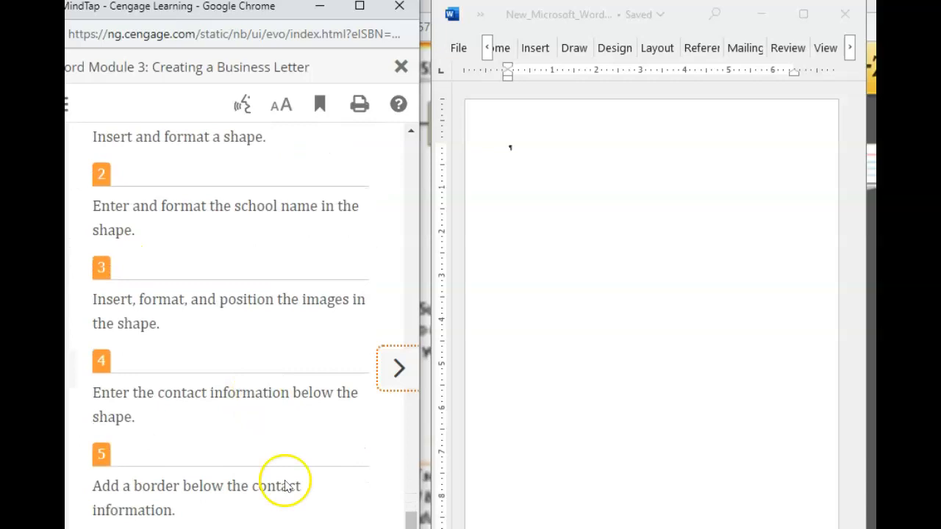
- Go to the textbook section on inserting a shape and choose the Rectangle shape in Word, as steps 1 and 2 instruct
click(394, 365)
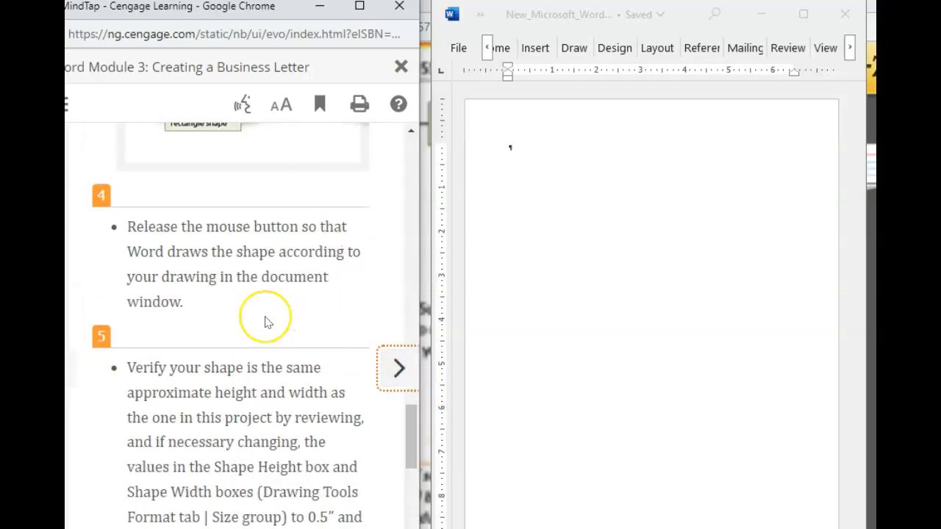
scroll(223, 224, down, 6)
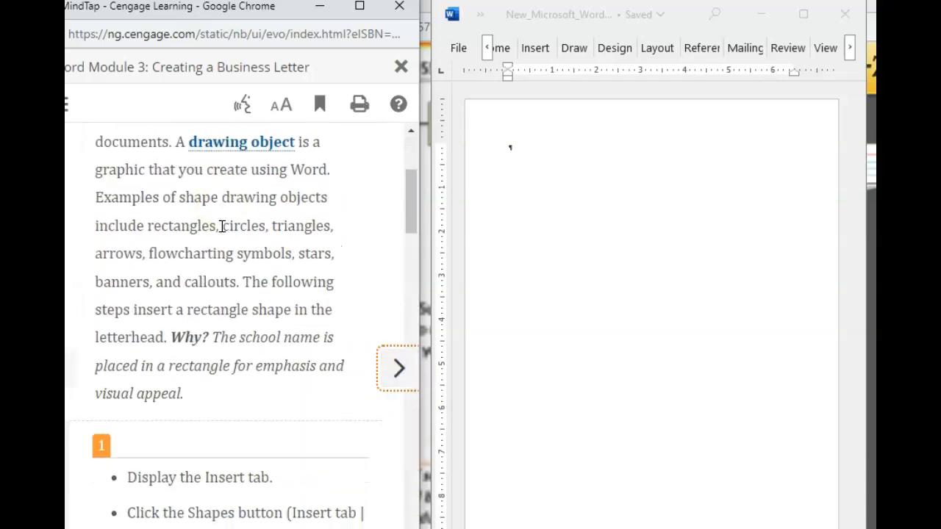
scroll(225, 426, down, 5)
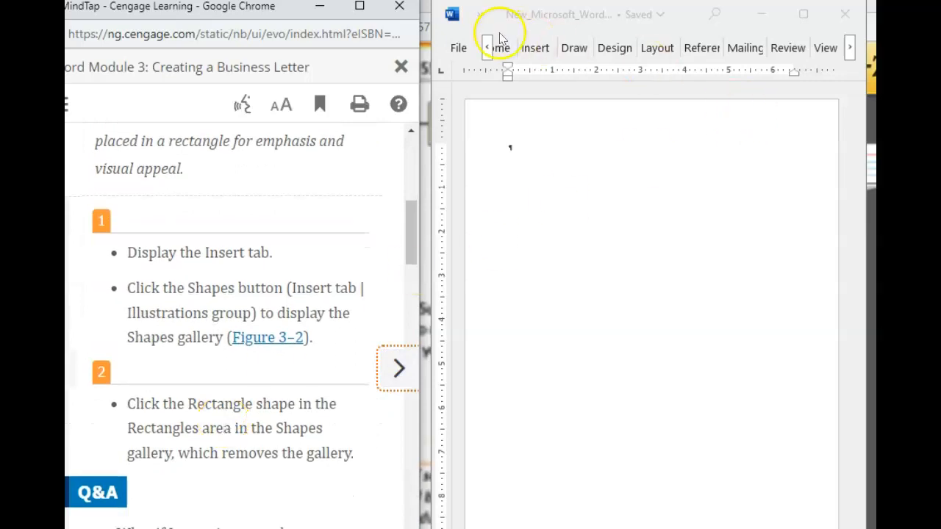
click(535, 53)
click(537, 58)
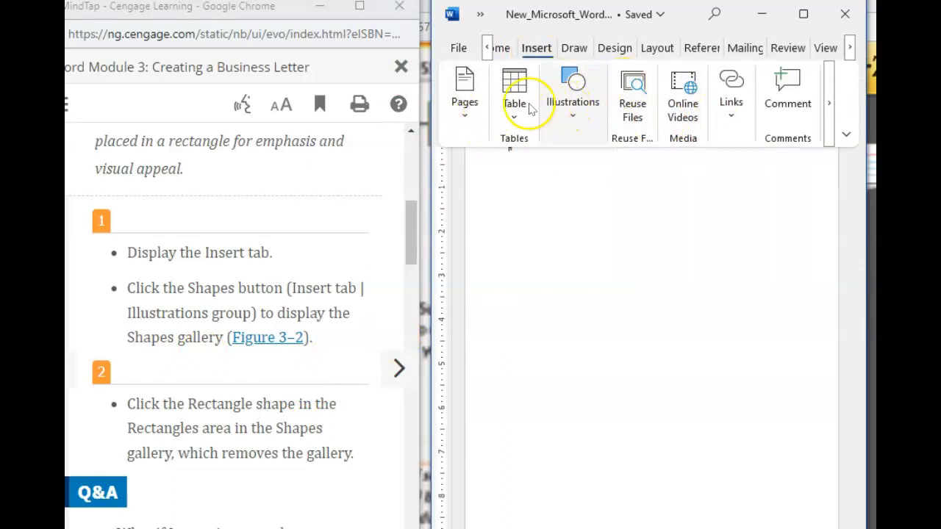
click(465, 118)
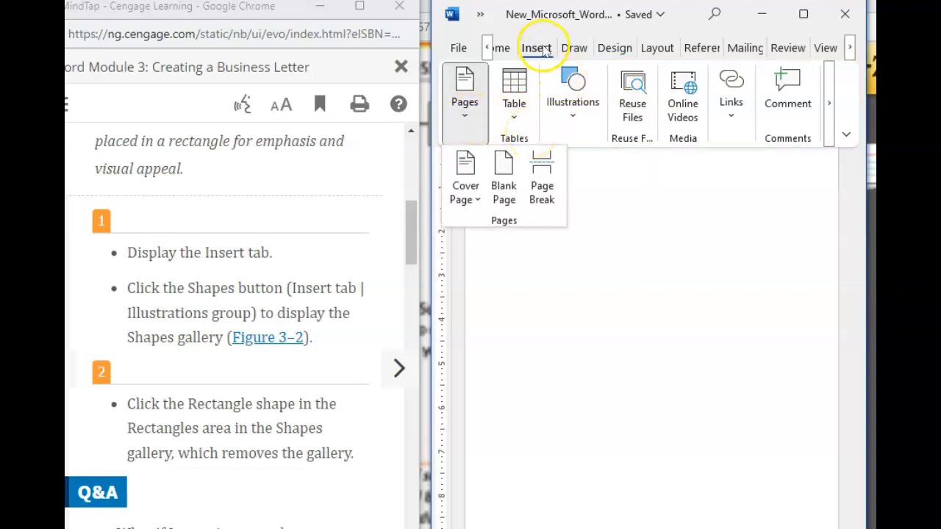
click(572, 110)
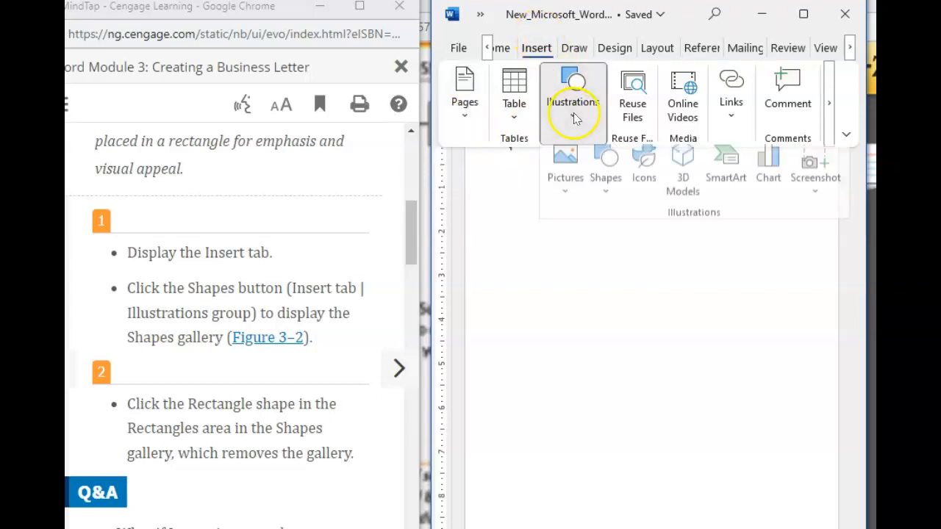
click(605, 202)
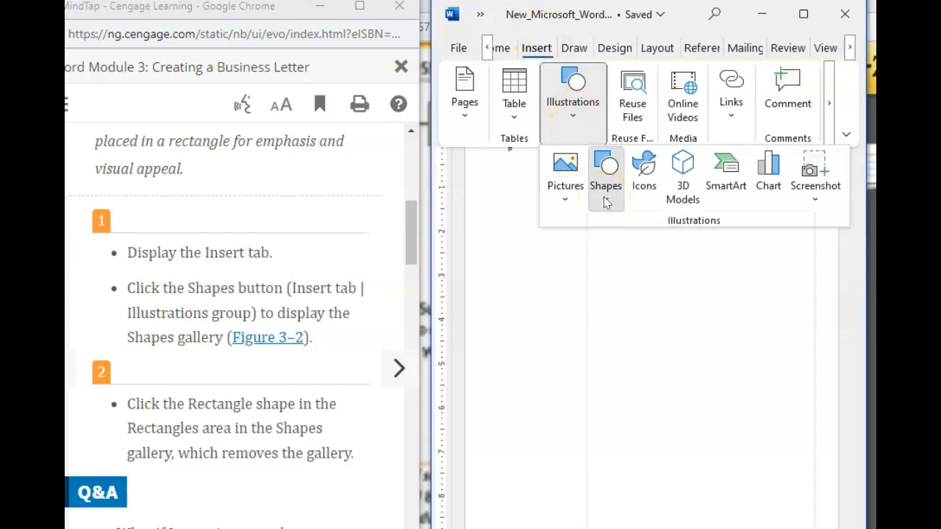
click(650, 246)
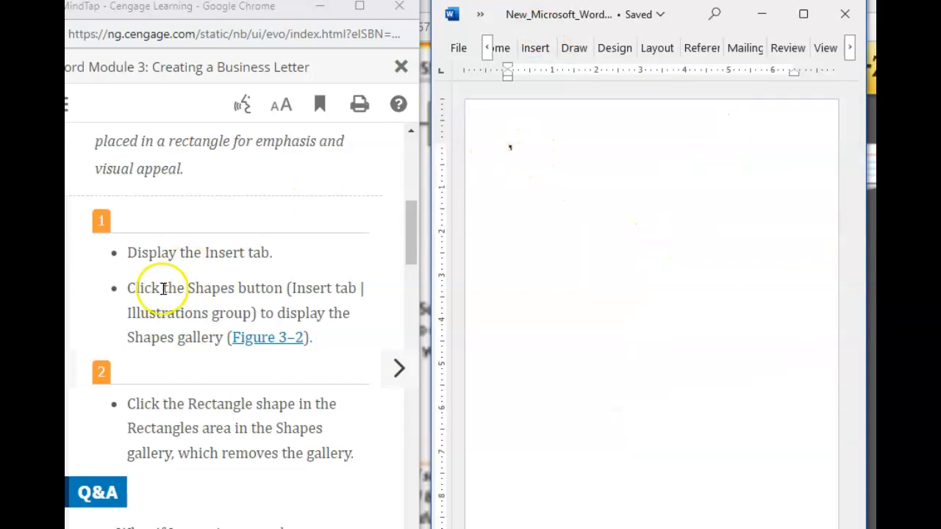
- Follow textbook steps 2 and 3 and draw a rectangle about 6.18" wide and 1.77" high near the top of the page
scroll(164, 287, down, 3)
scroll(164, 274, down, 4)
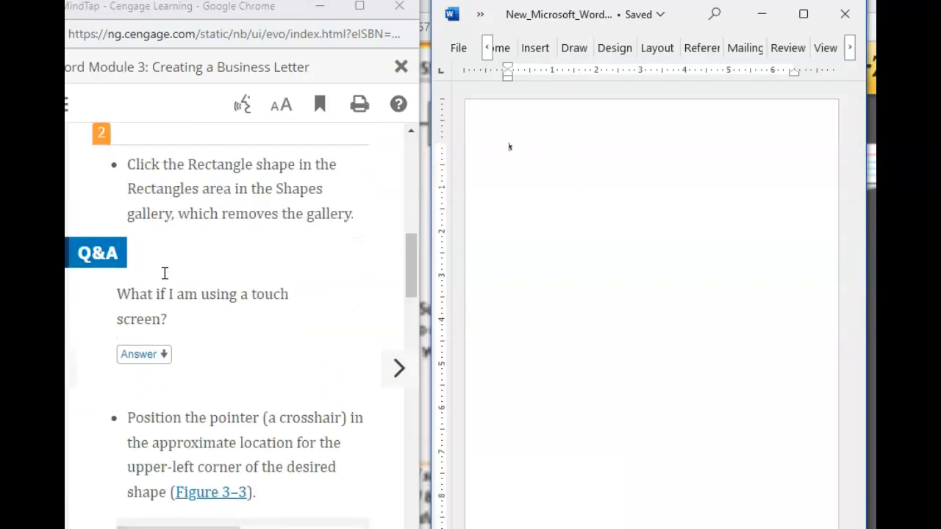
scroll(165, 273, down, 5)
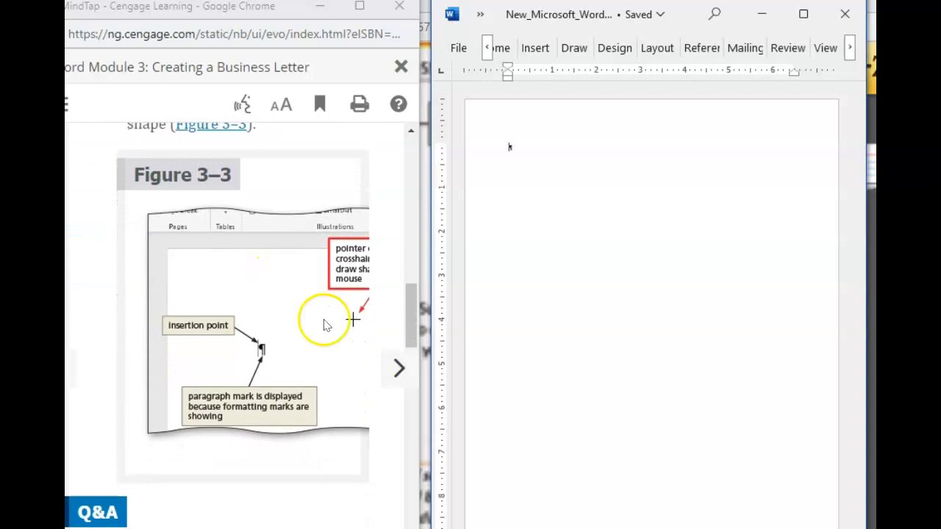
scroll(329, 338, up, 6)
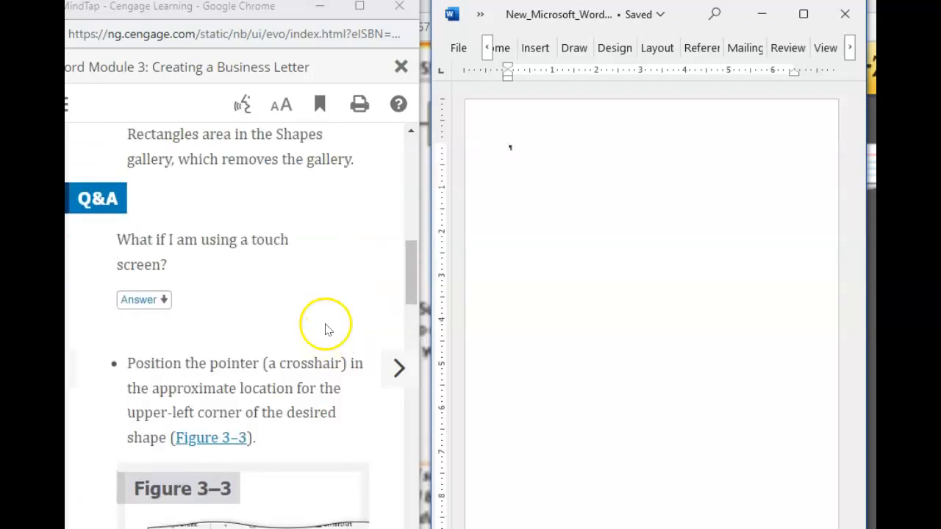
scroll(326, 326, down, 14)
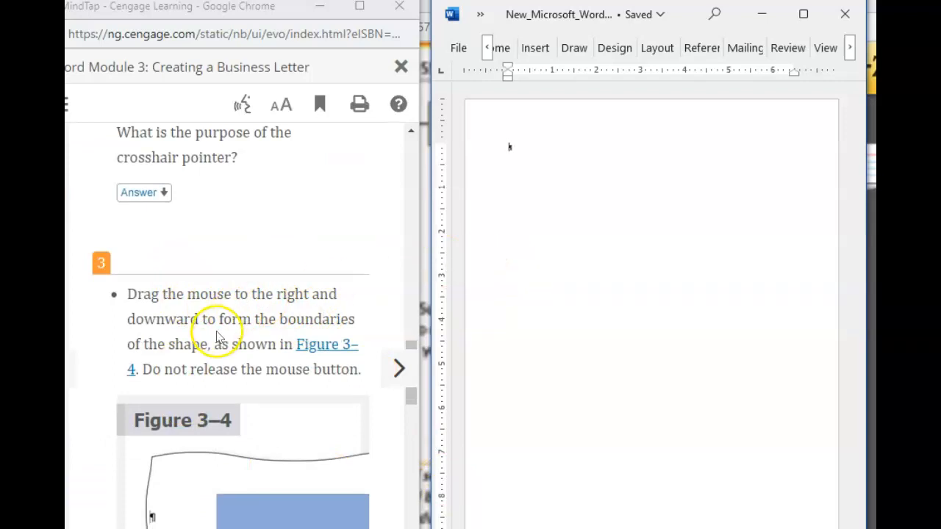
scroll(216, 337, down, 3)
click(628, 114)
drag(512, 149, 787, 229)
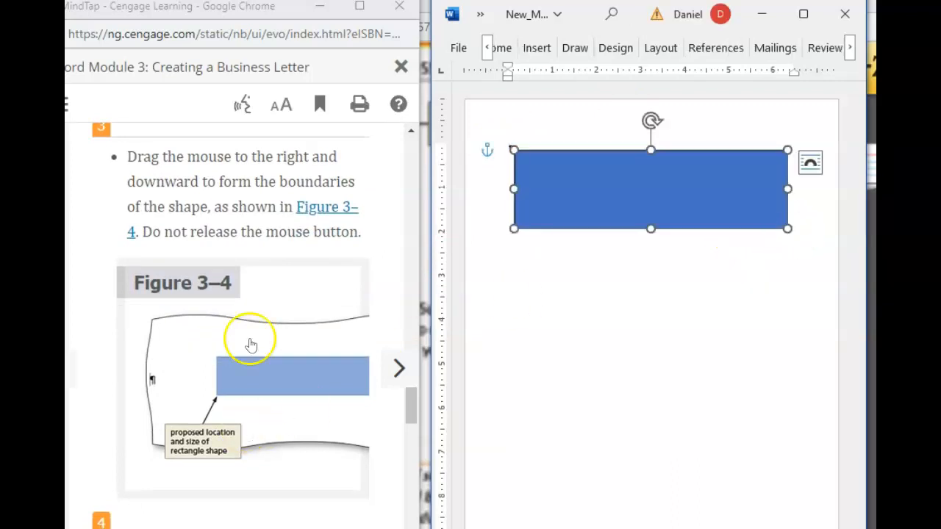
- Read textbook steps 4 and 5 and open the rectangle's size settings in the Layout dialog
scroll(250, 310, down, 4)
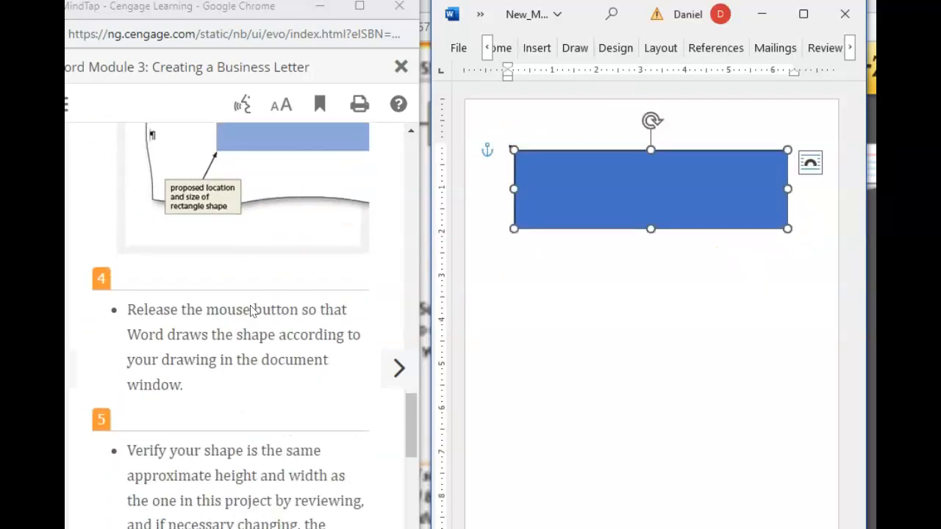
scroll(250, 311, down, 1)
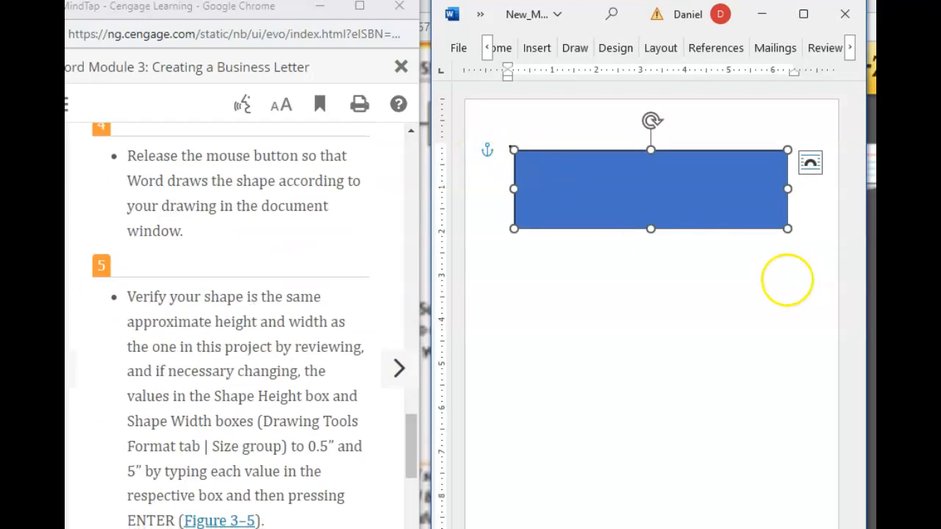
scroll(146, 335, down, 1)
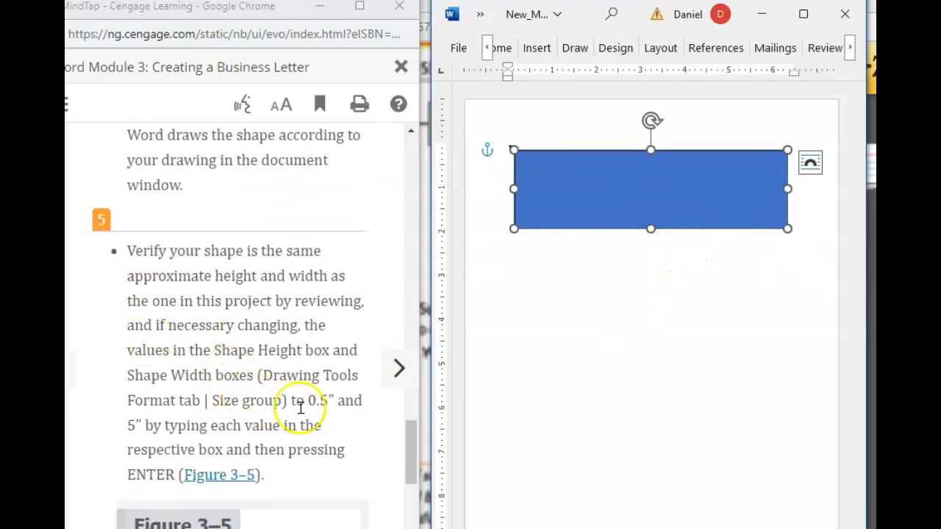
click(812, 164)
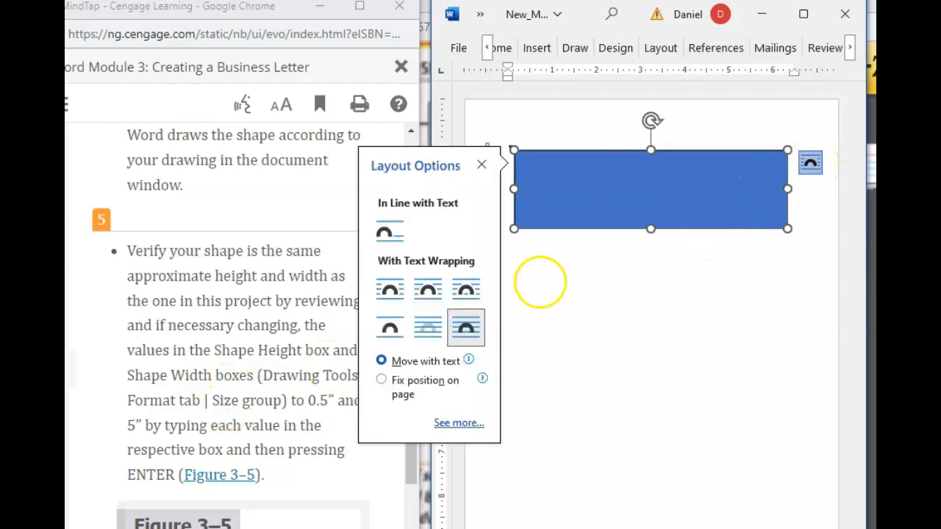
click(452, 424)
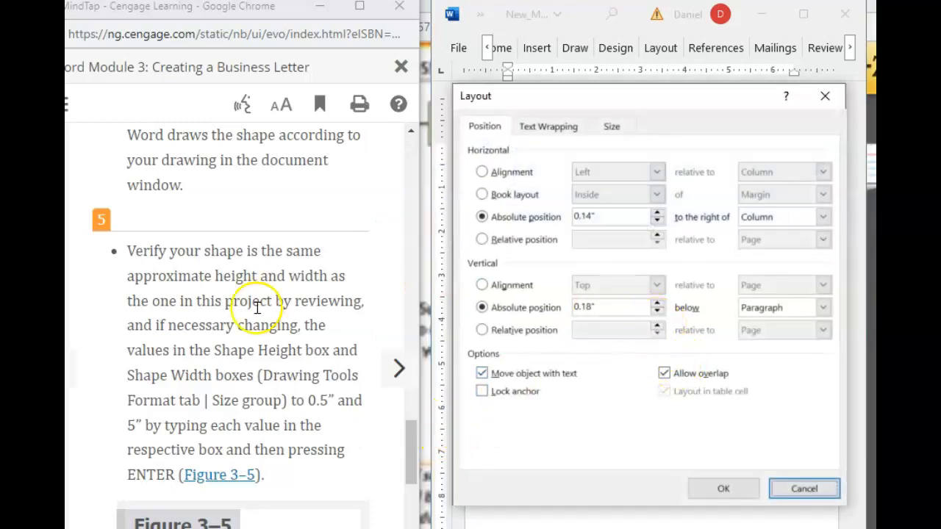
click(610, 131)
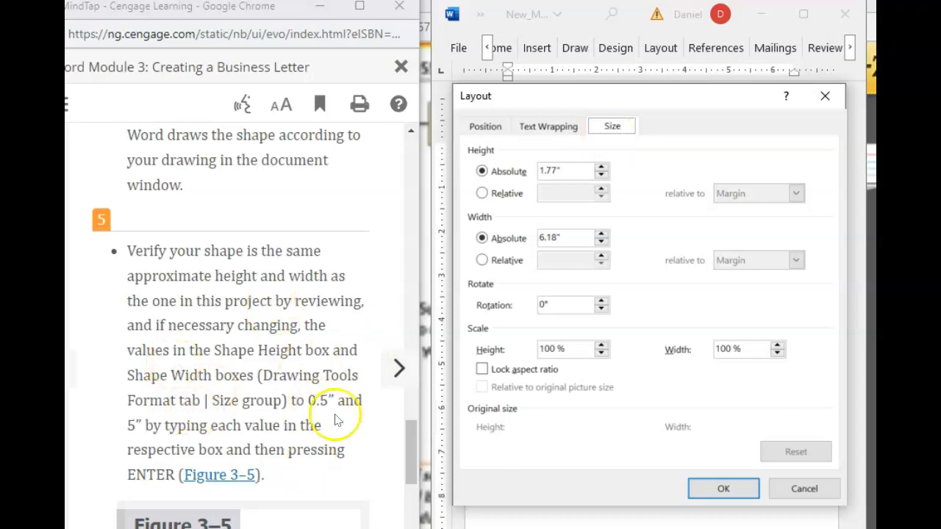
- Check Figure 3–5 and set the rectangle's absolute height to 0.5" and absolute width to 5"
scroll(335, 416, down, 1)
scroll(337, 419, down, 3)
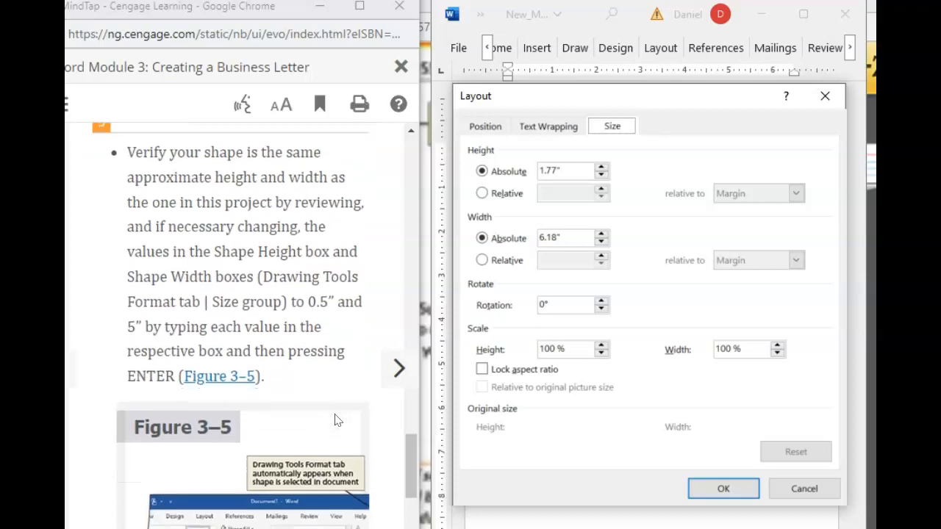
scroll(334, 419, down, 1)
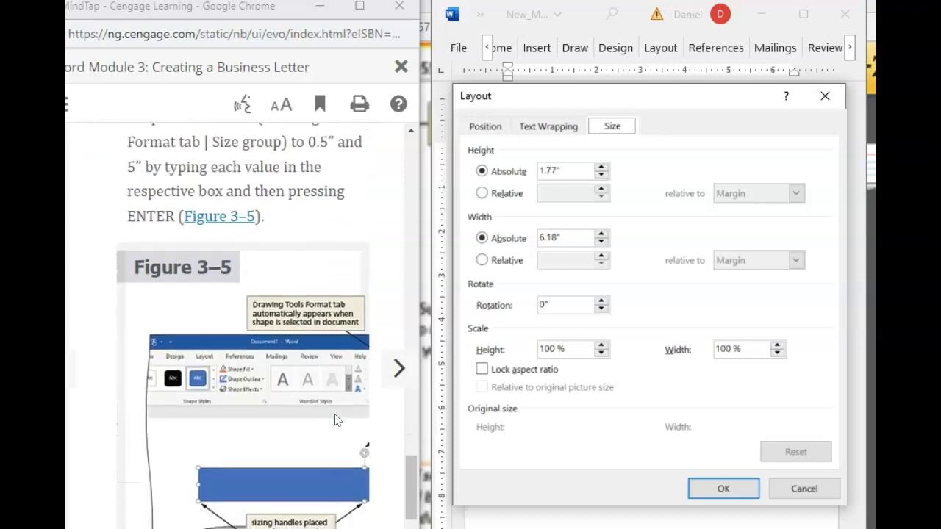
scroll(334, 419, up, 2)
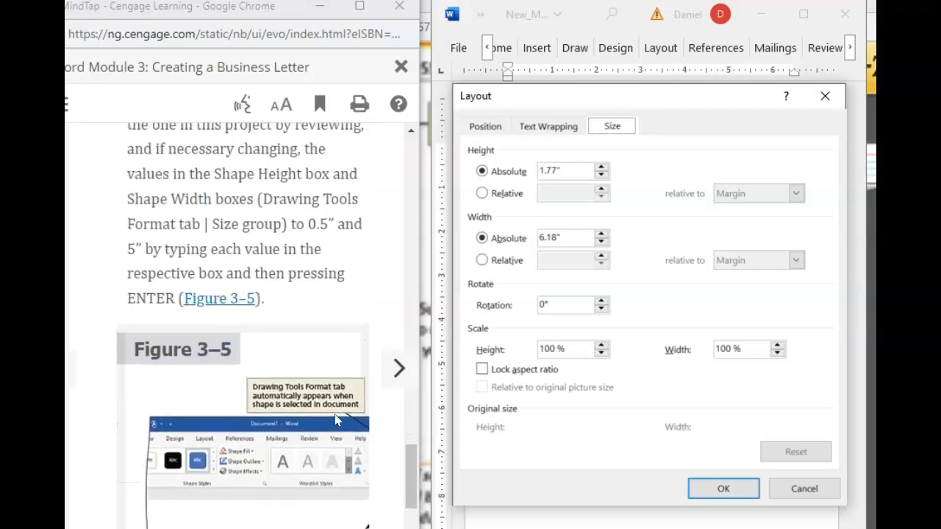
scroll(300, 352, down, 3)
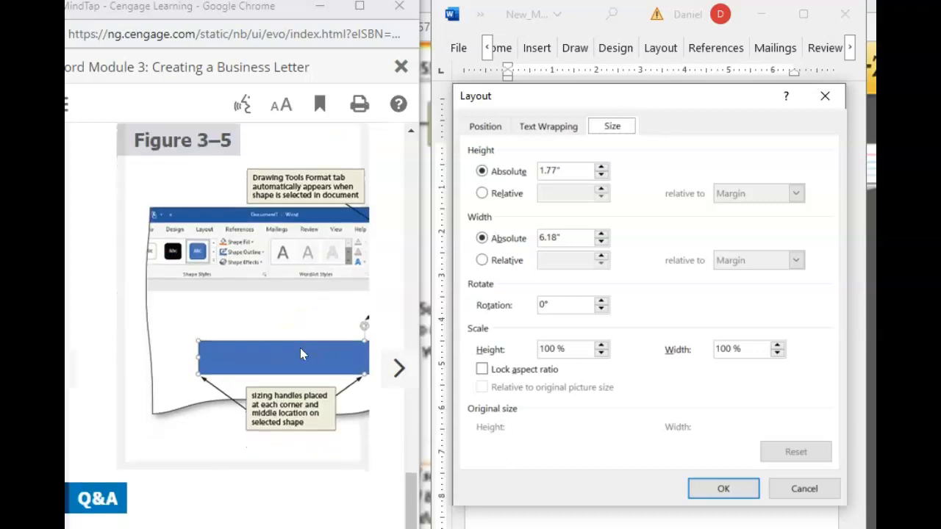
scroll(353, 252, up, 3)
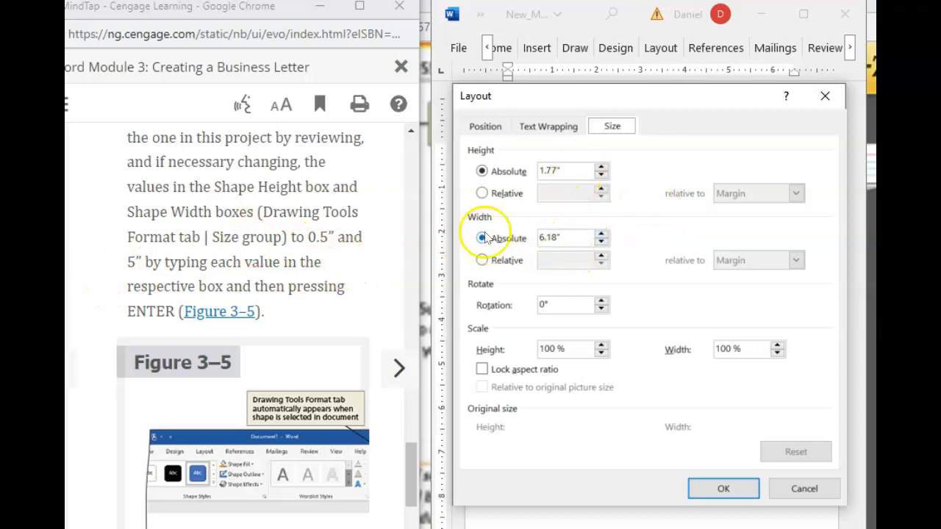
click(601, 175)
click(602, 176)
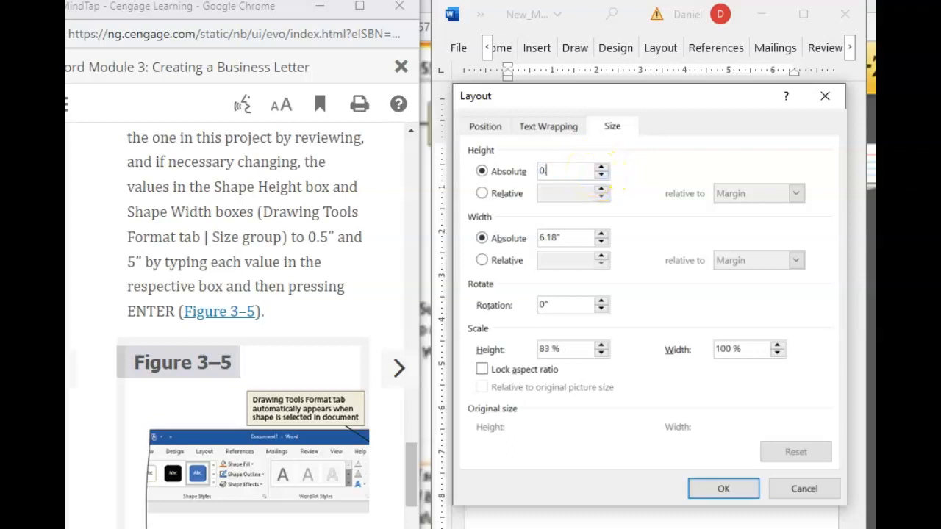
click(601, 233)
key(Return)
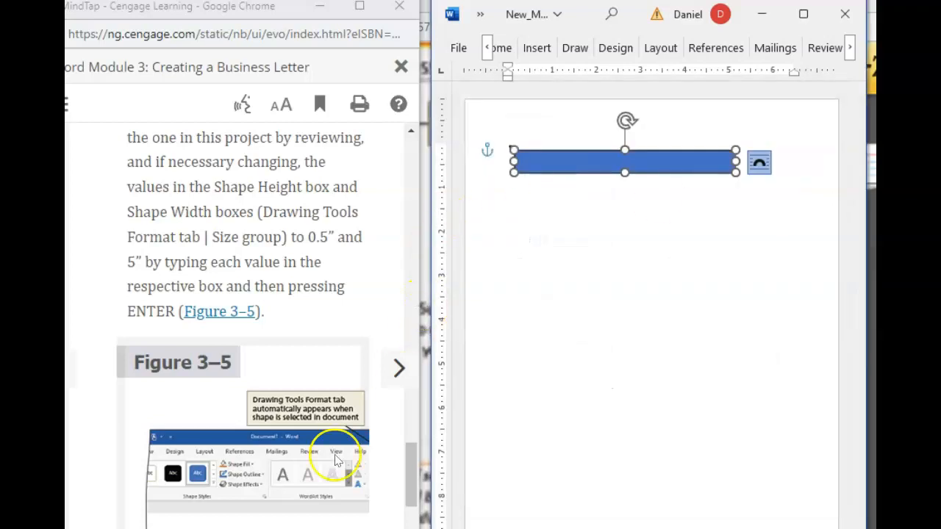
- Review Figure 3–5 and its Q&A in the textbook, and check the rectangle's height and width settings in Word
click(211, 386)
scroll(211, 386, down, 1)
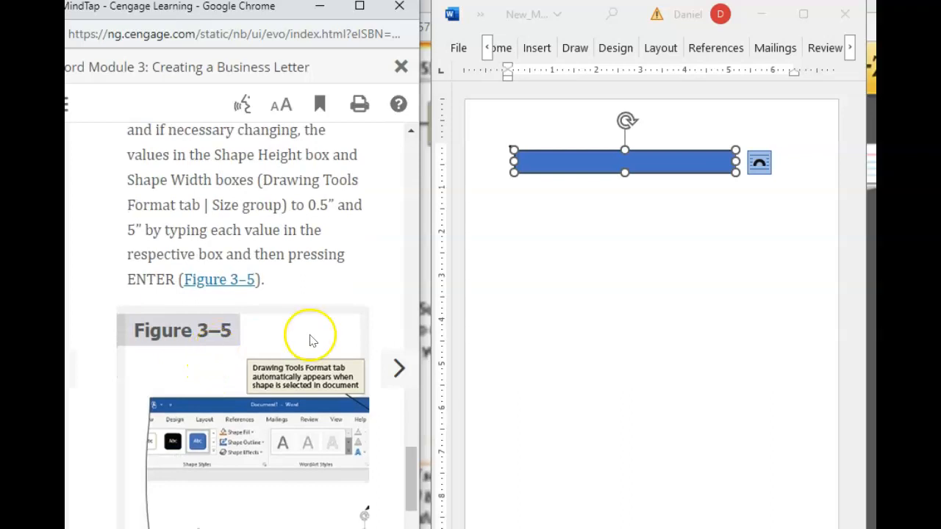
scroll(309, 340, down, 3)
scroll(307, 352, down, 3)
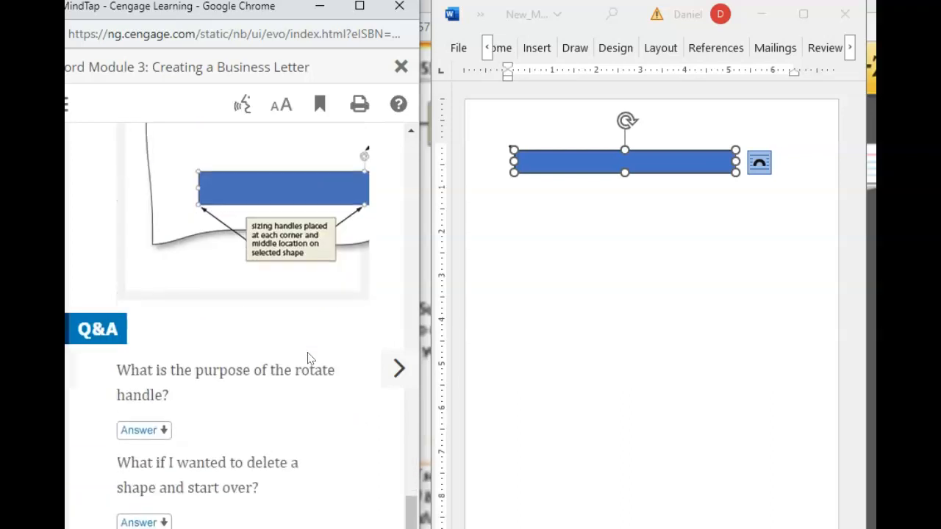
scroll(308, 358, down, 3)
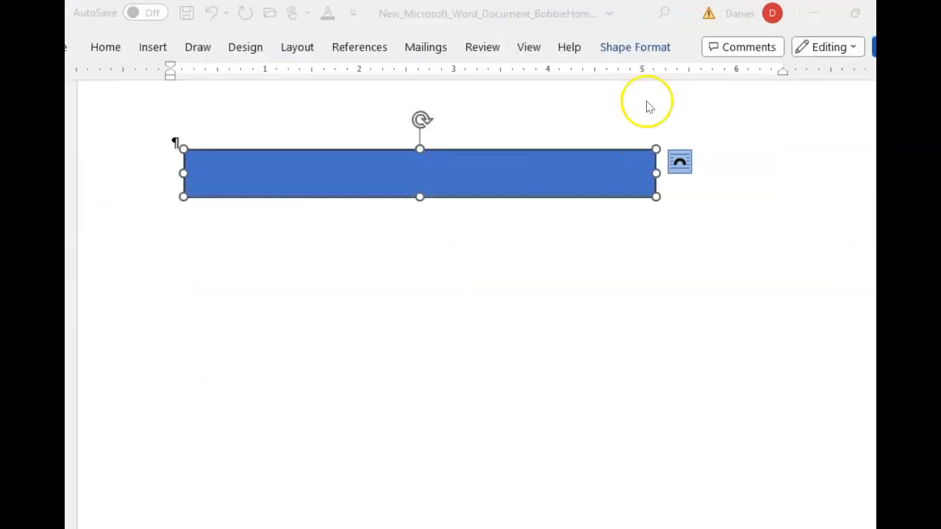
click(628, 50)
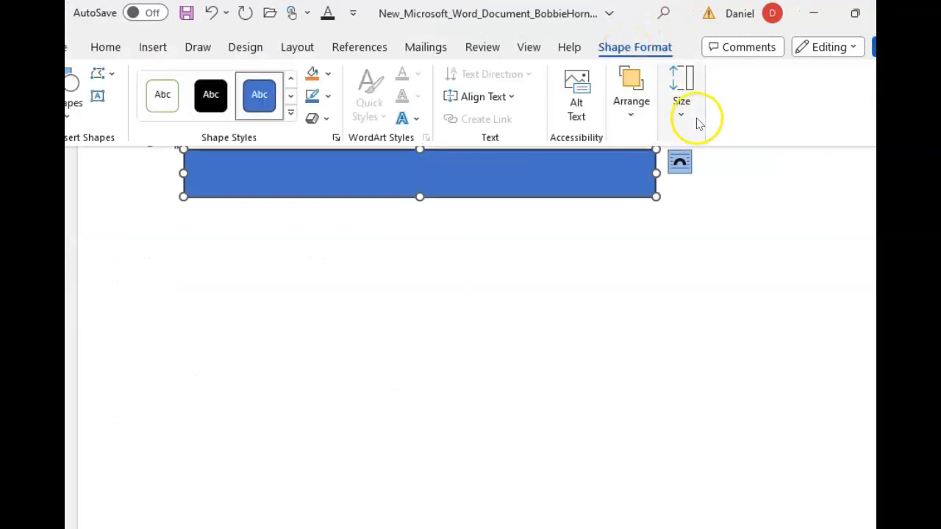
click(691, 118)
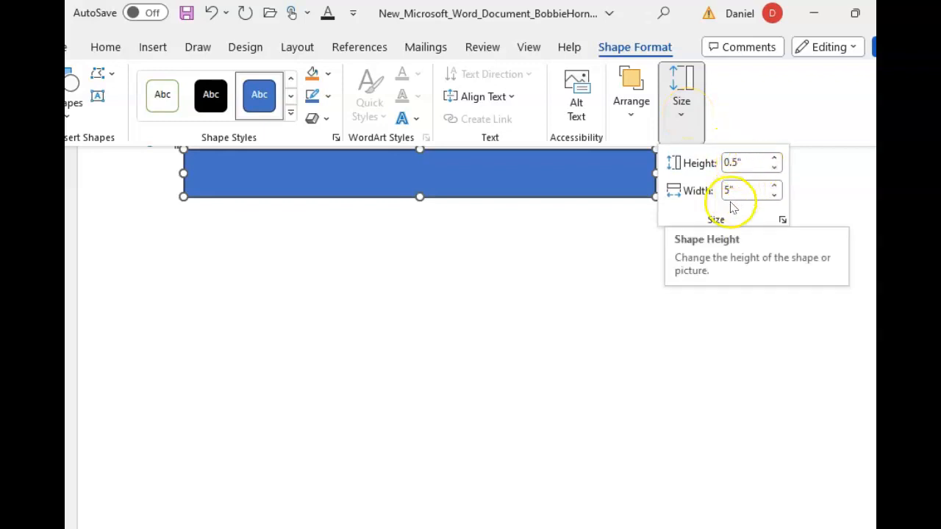
click(558, 181)
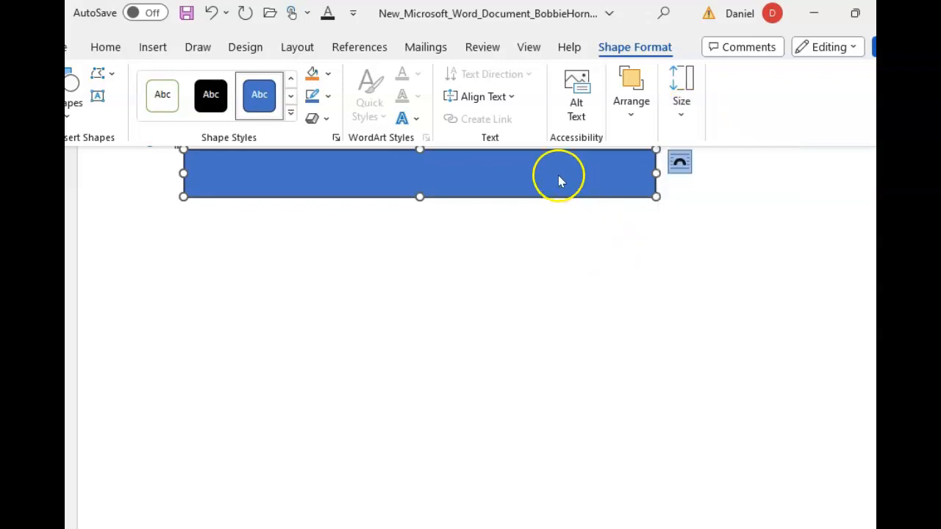
- Fit the Word window beside the textbook and read the next section's steps on changing the rectangle's position
click(855, 13)
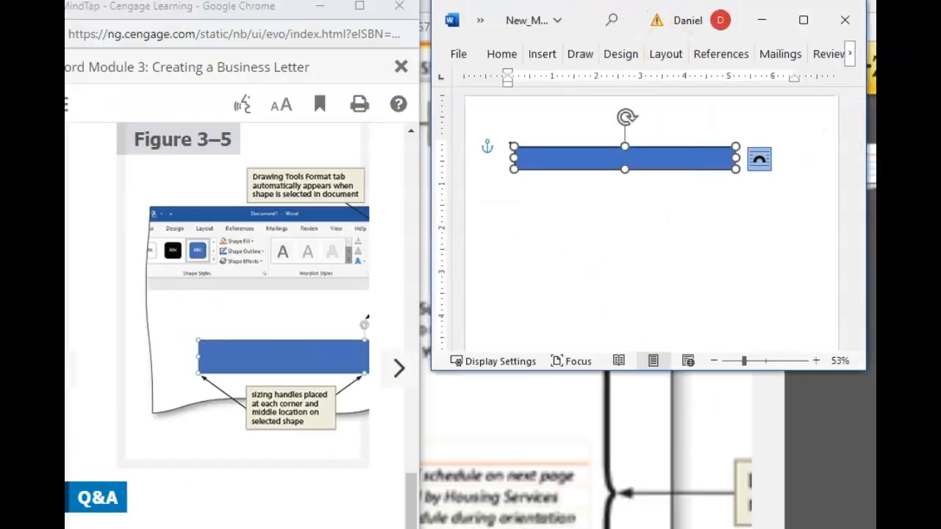
drag(859, 367, 853, 528)
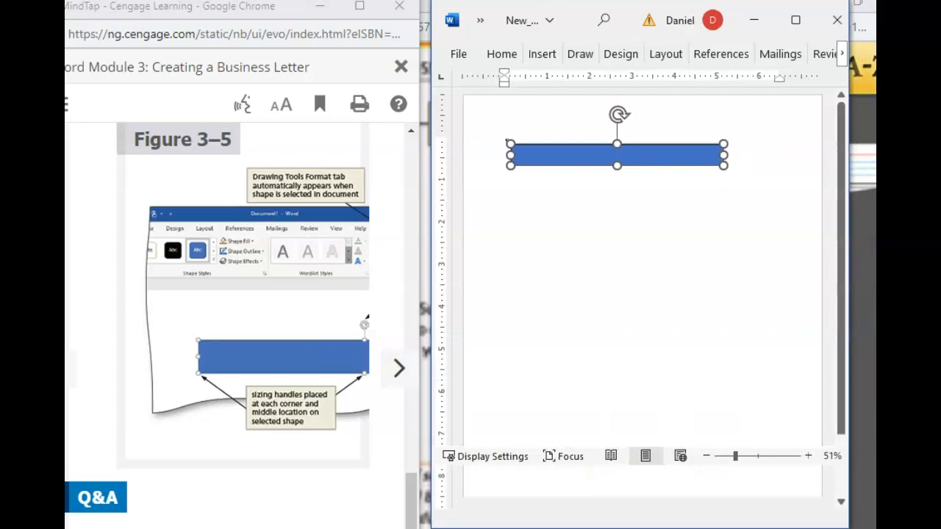
scroll(297, 378, down, 4)
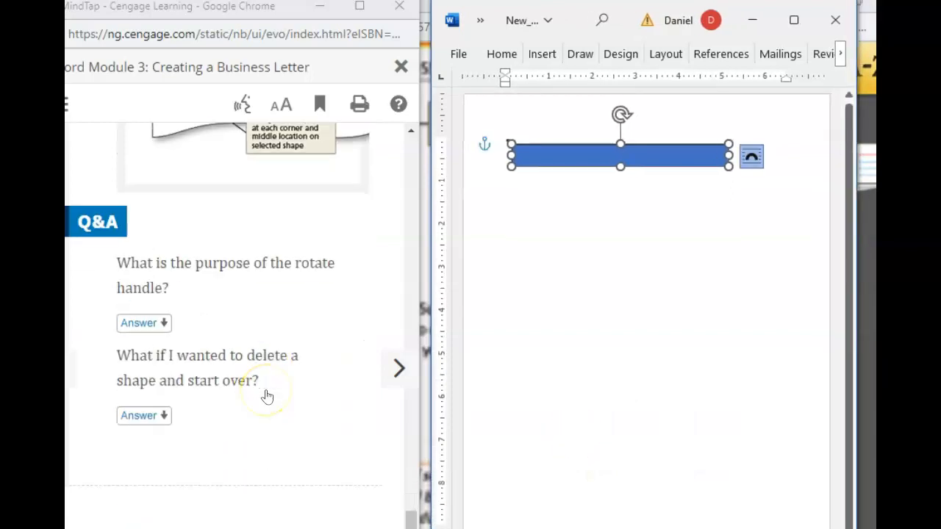
click(397, 369)
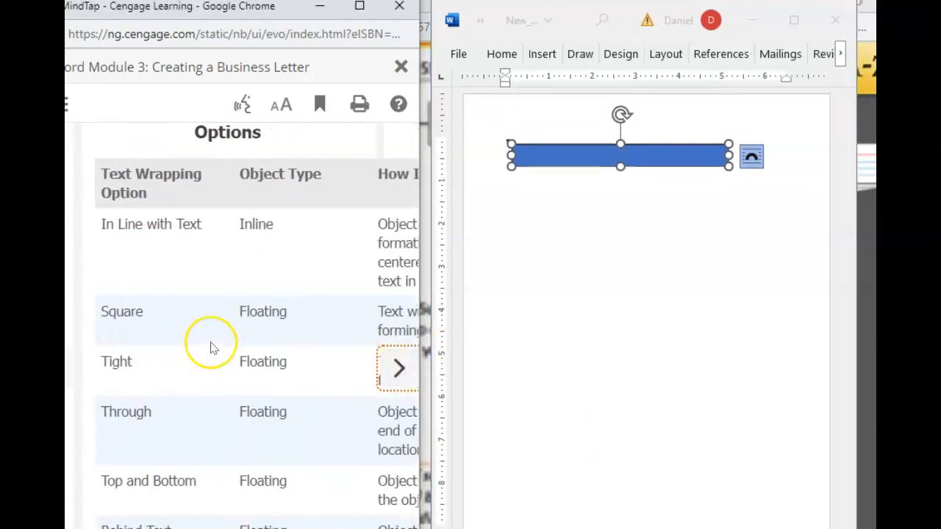
scroll(210, 347, down, 10)
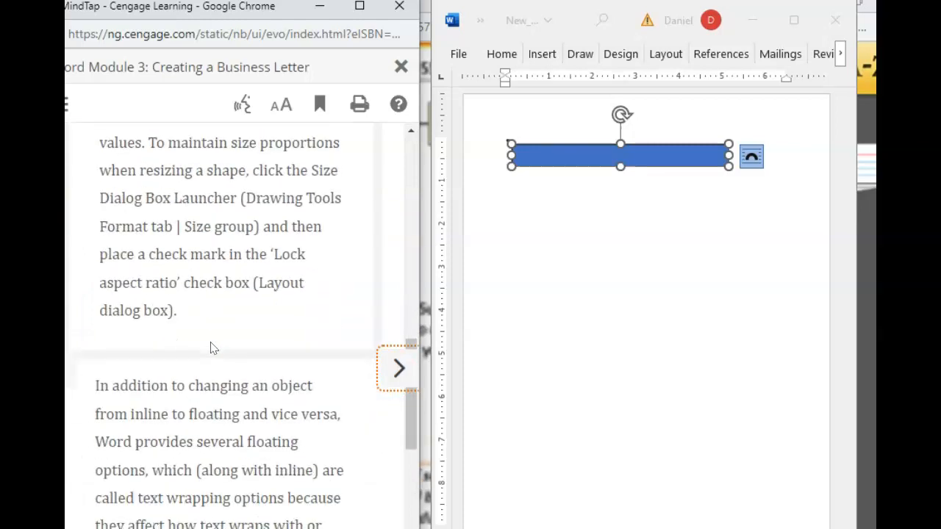
scroll(399, 361, up, 2)
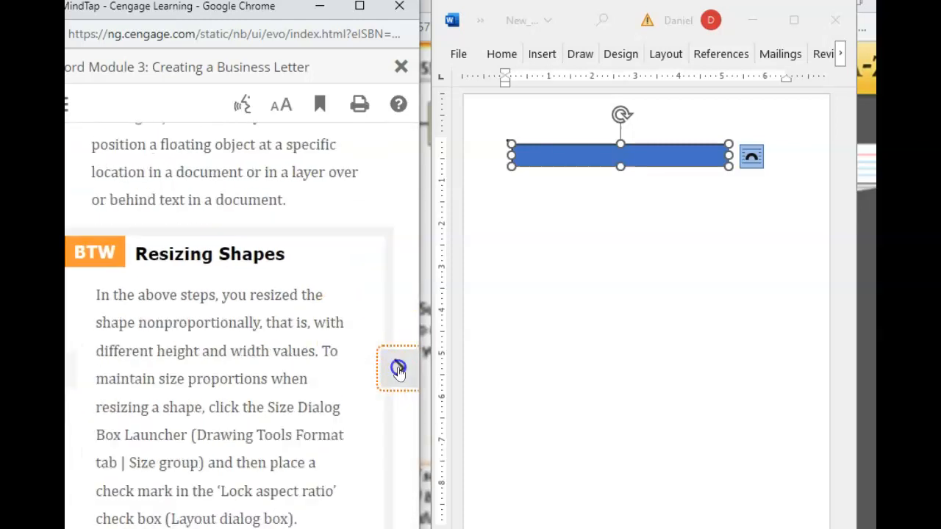
click(397, 369)
scroll(237, 282, down, 5)
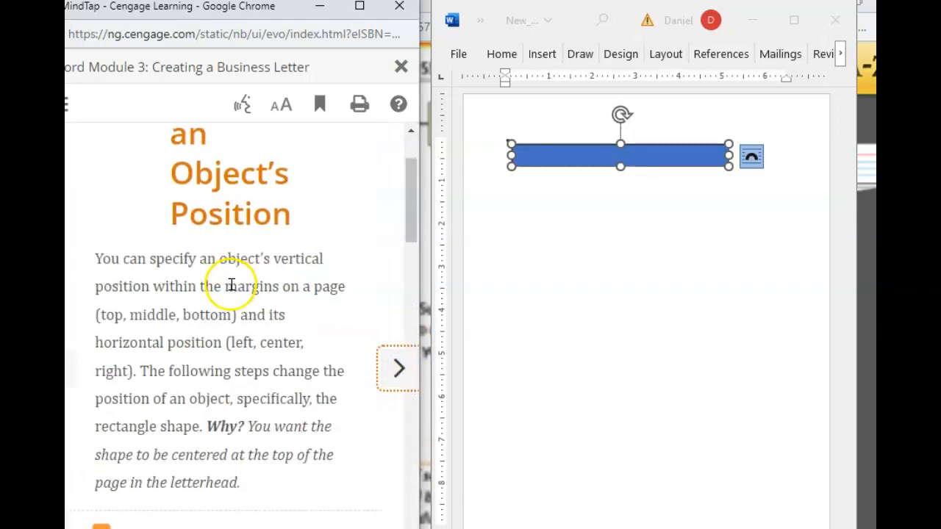
scroll(235, 266, down, 3)
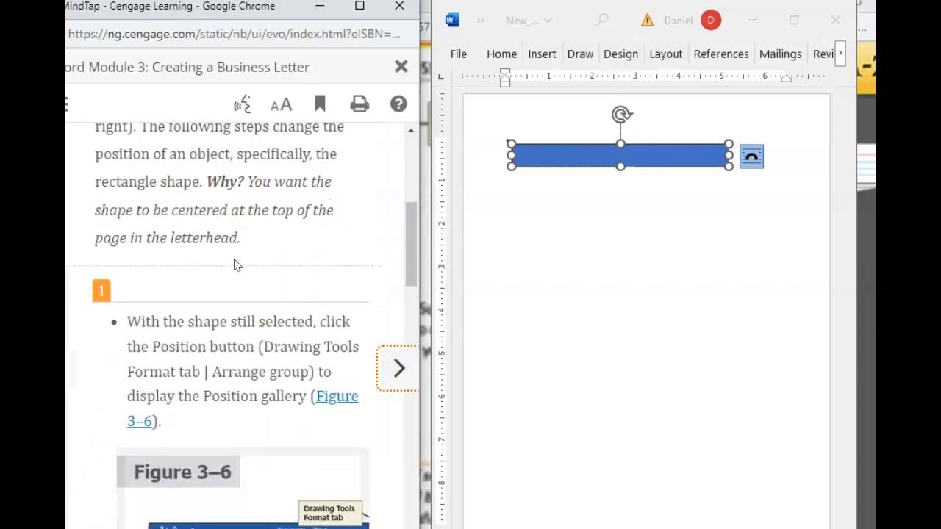
scroll(248, 340, down, 4)
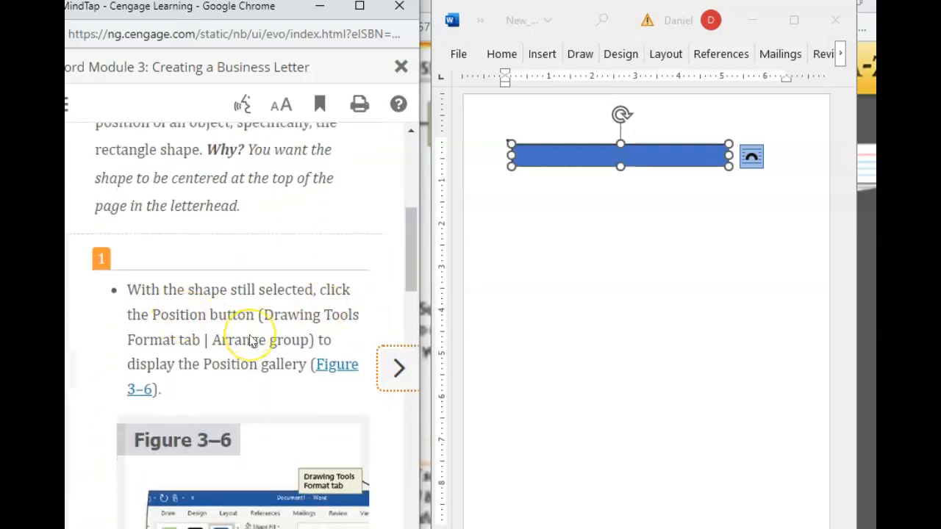
scroll(251, 349, up, 1)
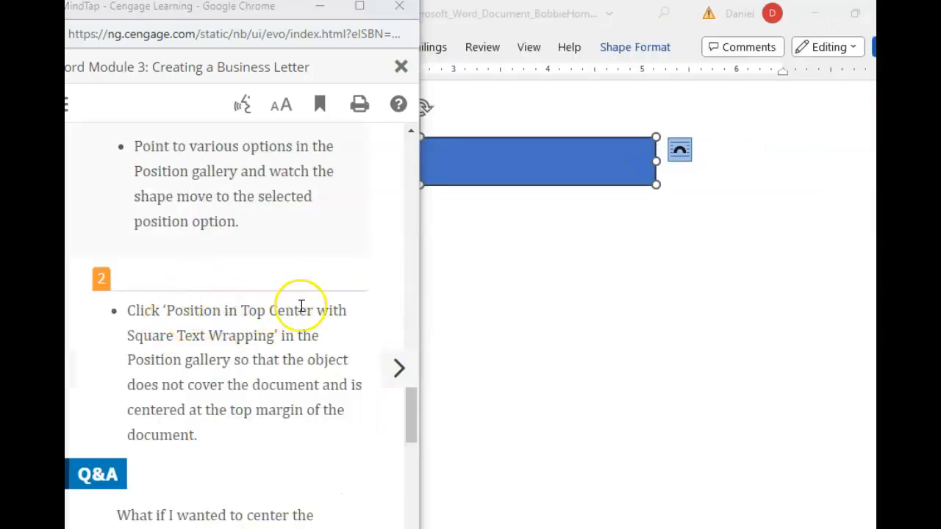
- Set the rectangle's position to Top Center with Square Text Wrapping in Word
click(624, 56)
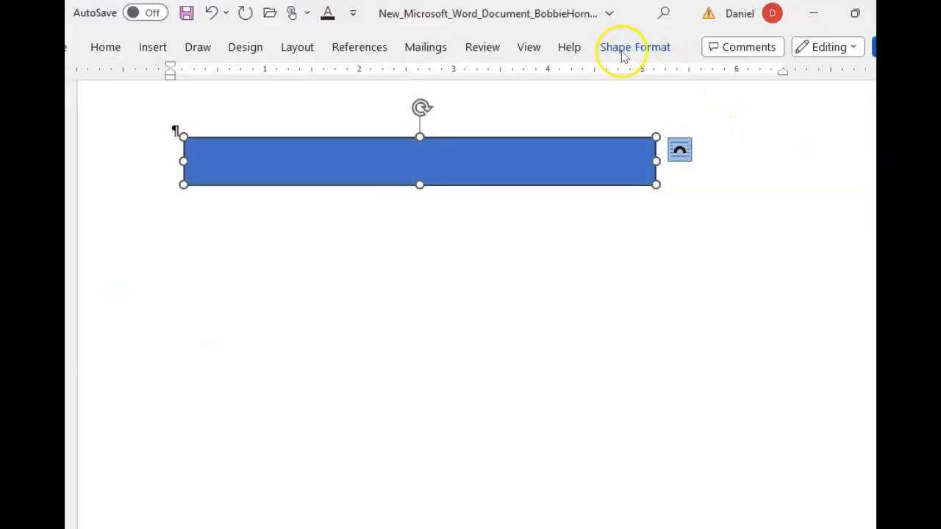
click(623, 57)
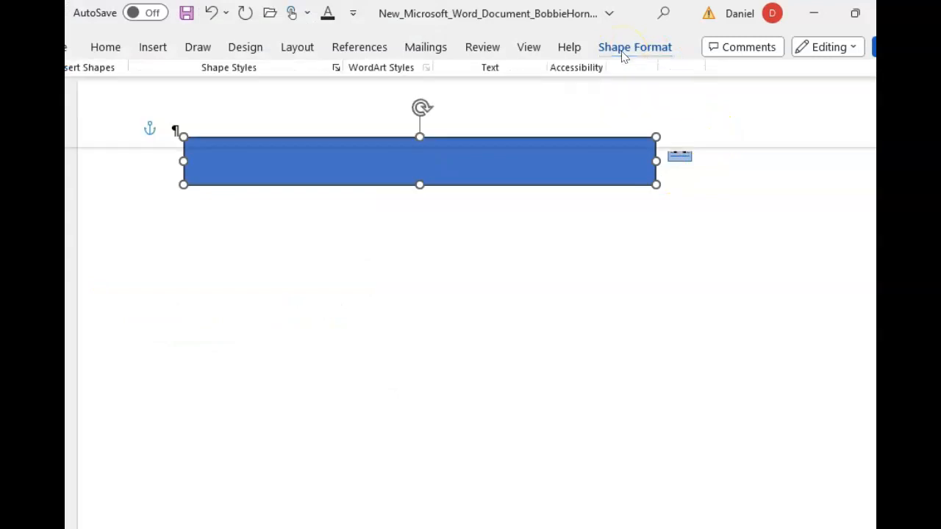
right_click(623, 56)
click(623, 57)
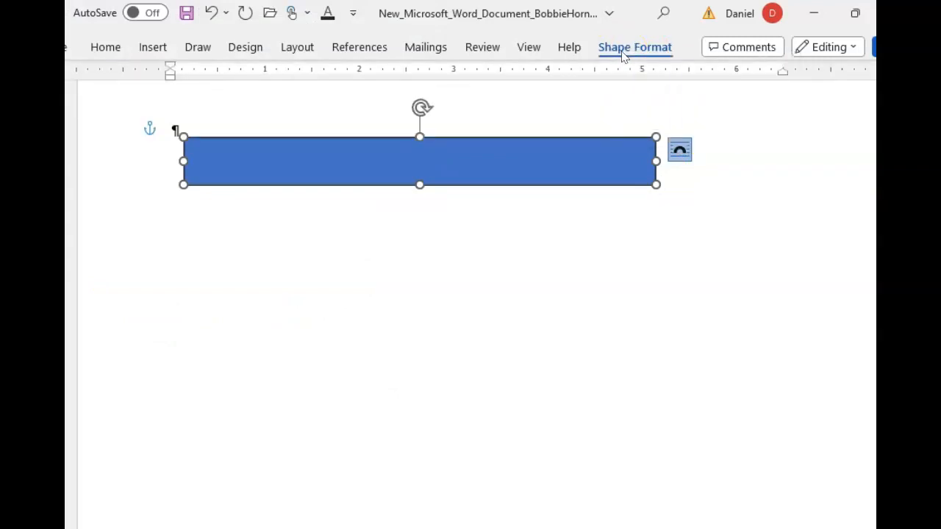
click(623, 57)
click(632, 118)
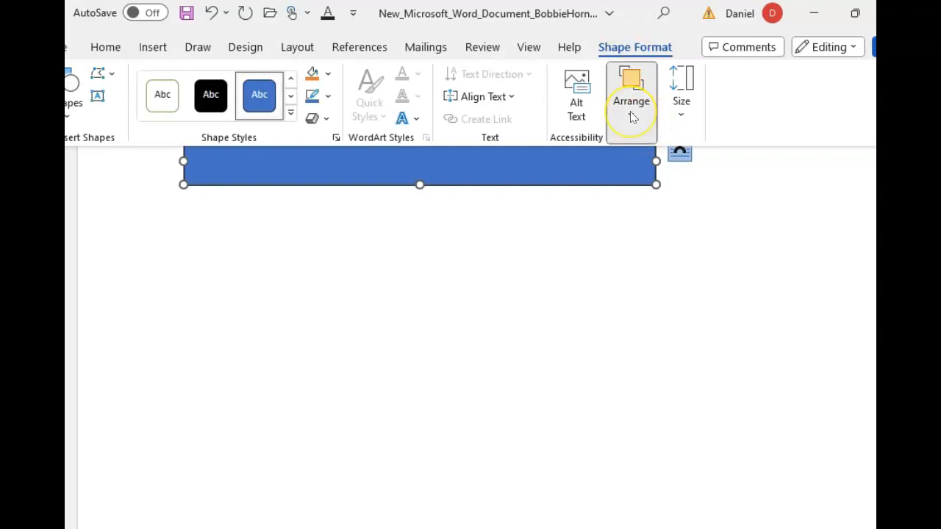
click(632, 118)
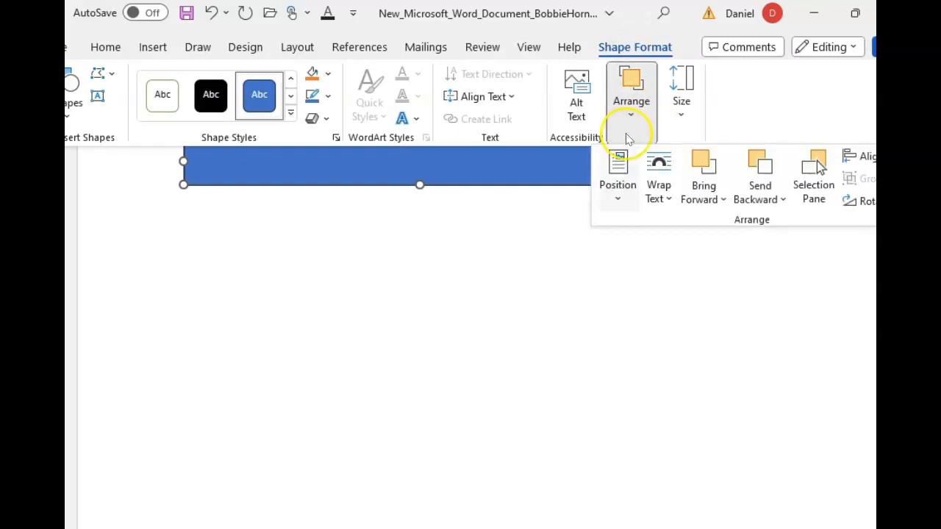
click(618, 184)
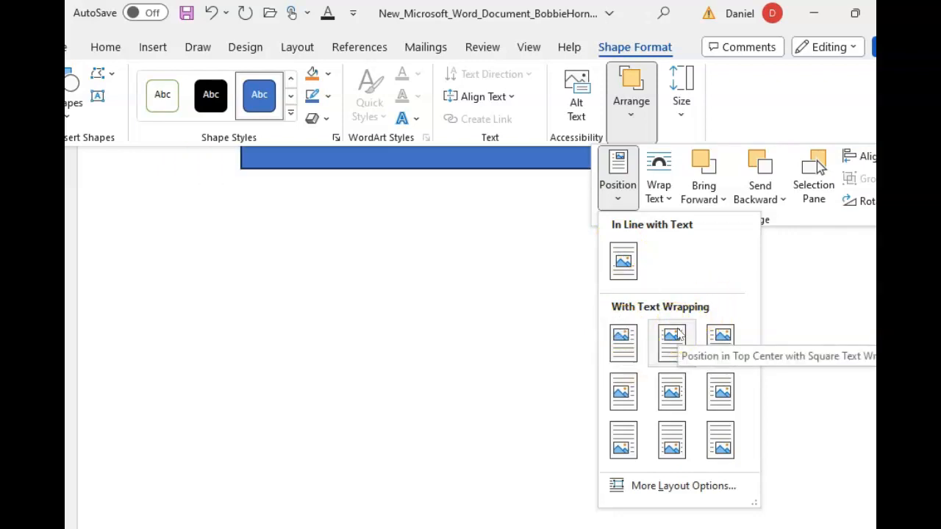
click(677, 335)
click(402, 295)
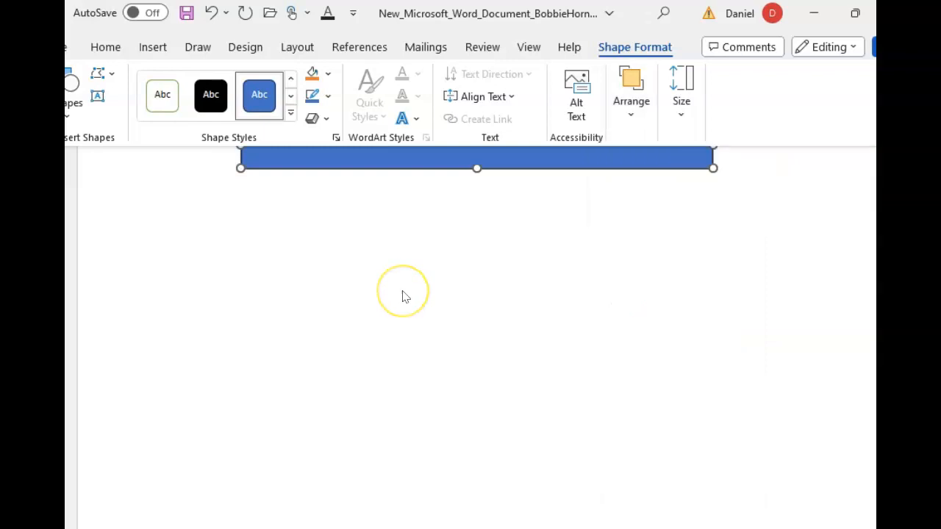
- Return to the textbook, go to the text wrapping section, and read step 1 and Figure 3–7
scroll(403, 295, up, 2)
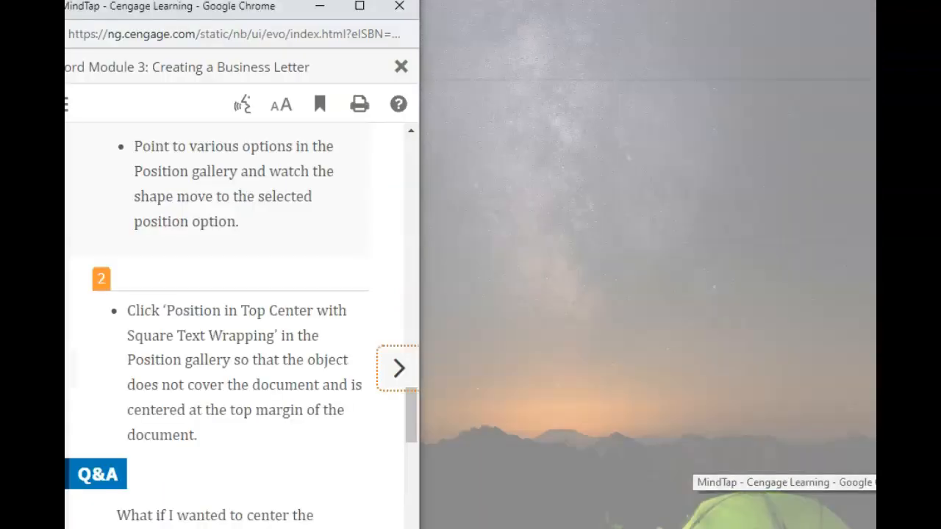
click(765, 507)
scroll(242, 381, down, 7)
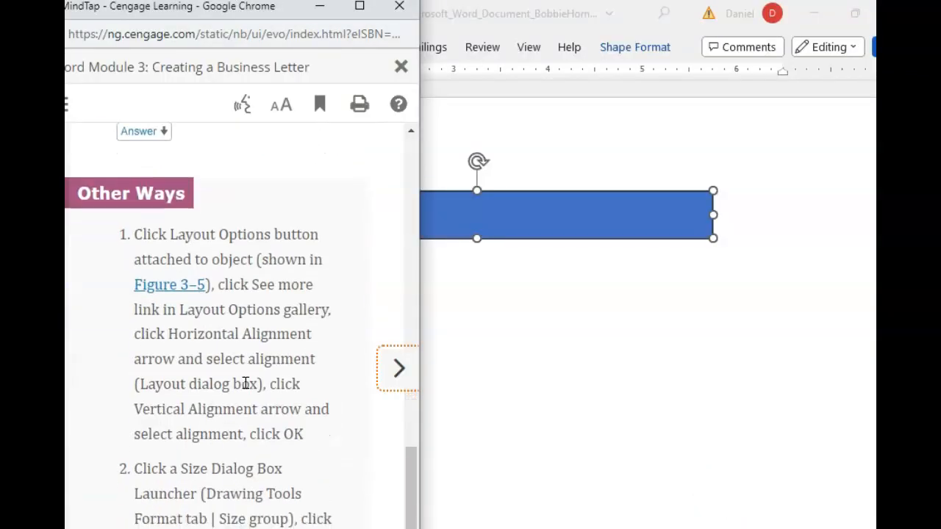
scroll(246, 383, down, 3)
click(397, 373)
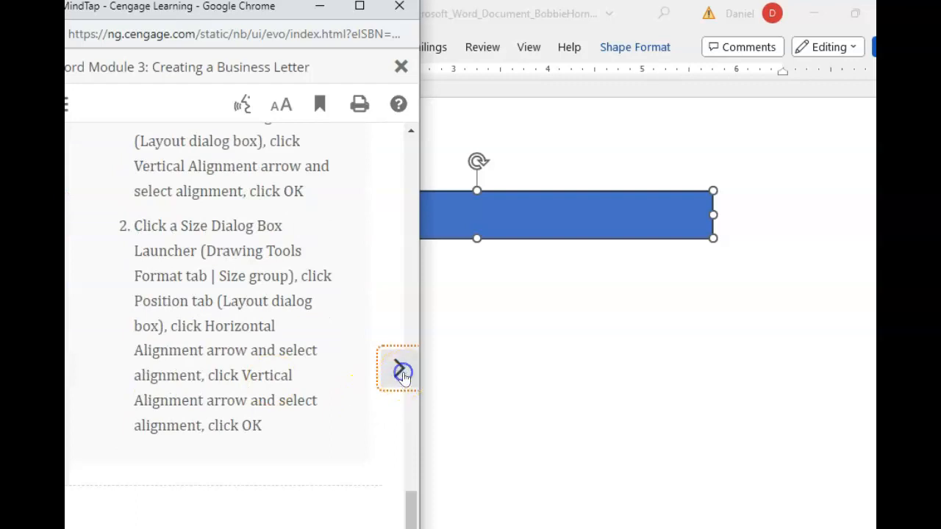
scroll(247, 237, down, 3)
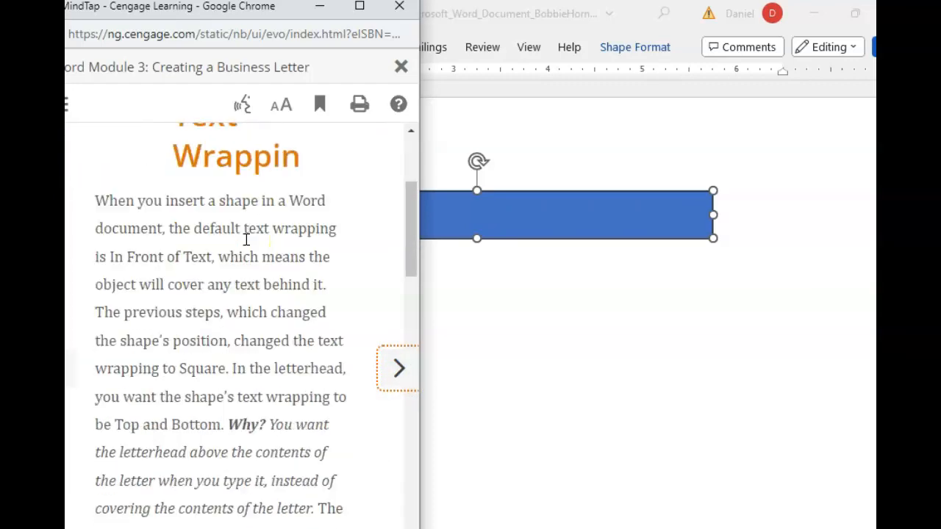
scroll(242, 338, down, 5)
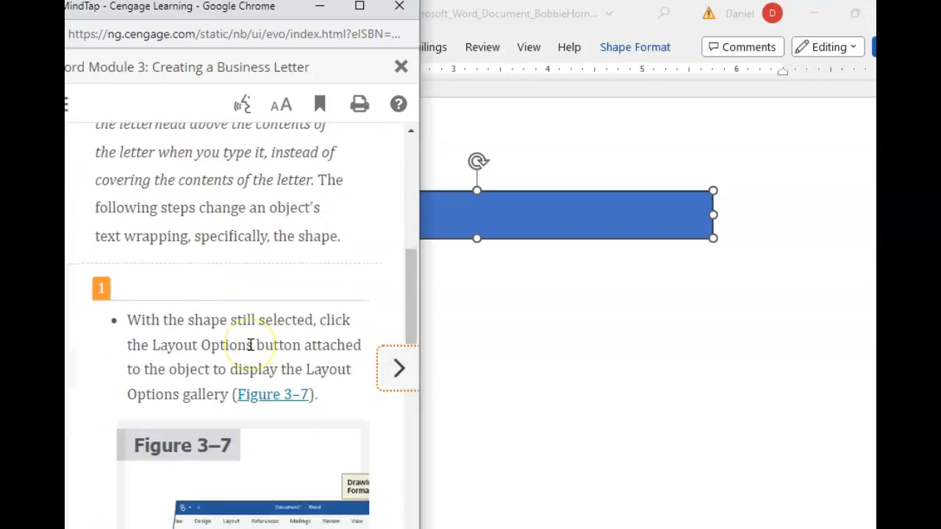
scroll(250, 344, down, 3)
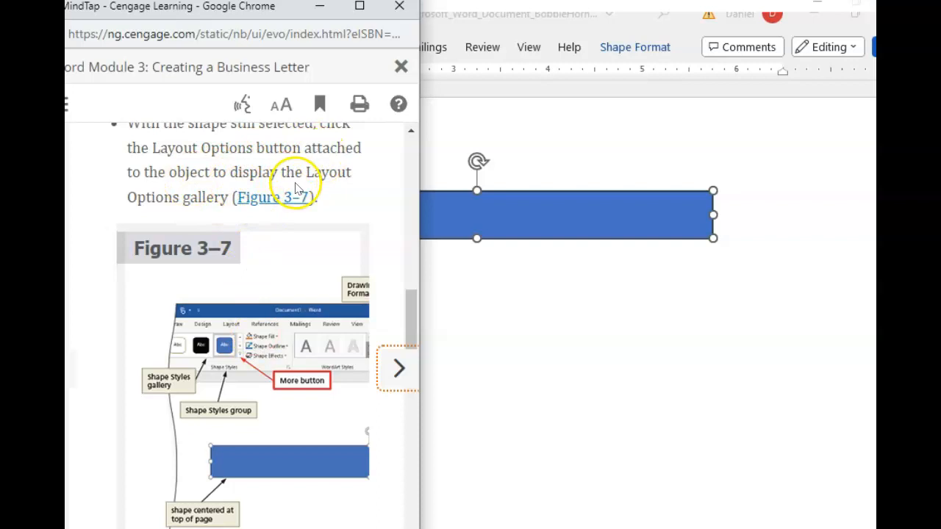
scroll(178, 198, down, 1)
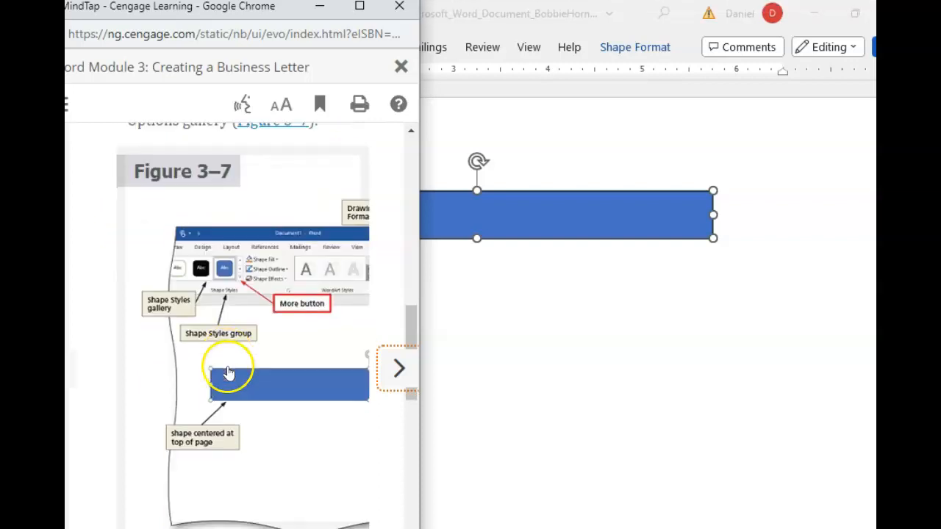
- Display the rectangle's Layout Options gallery in Word as step 1 instructs, and return to Figure 3–7 in the textbook
click(654, 197)
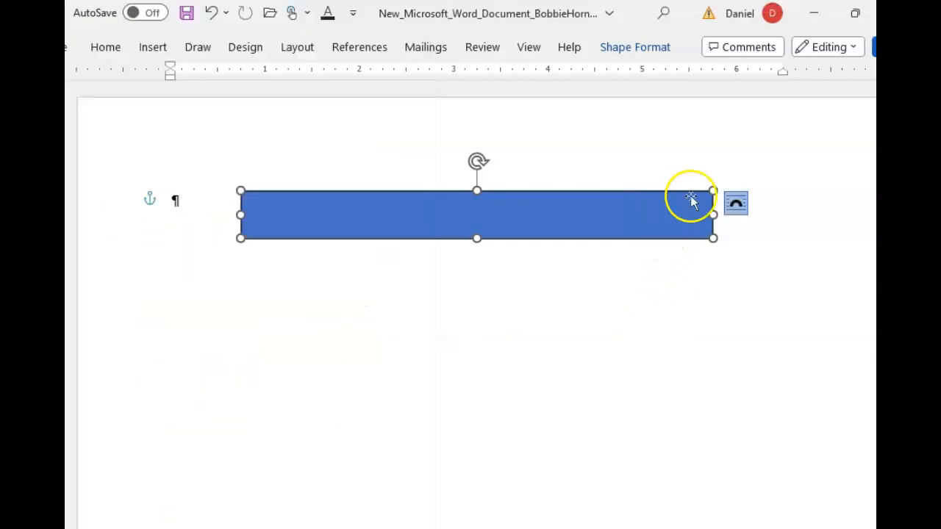
click(735, 206)
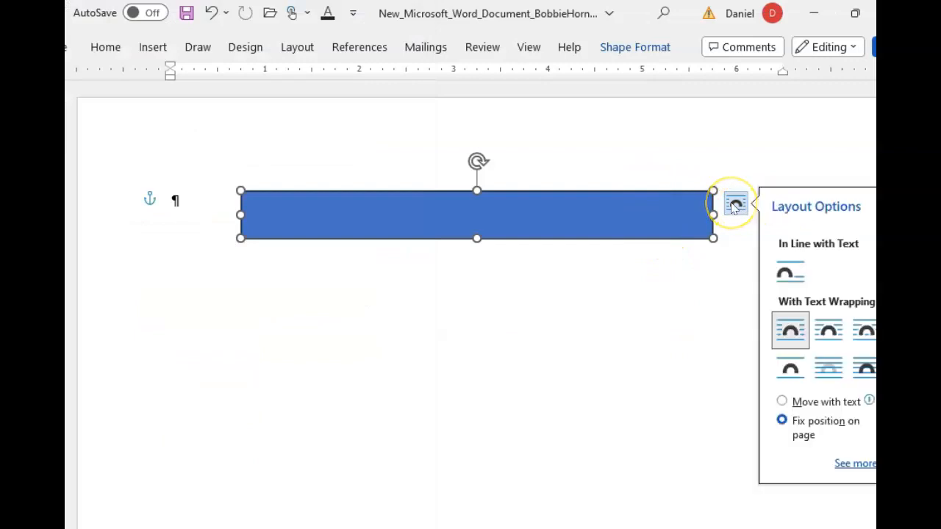
click(731, 231)
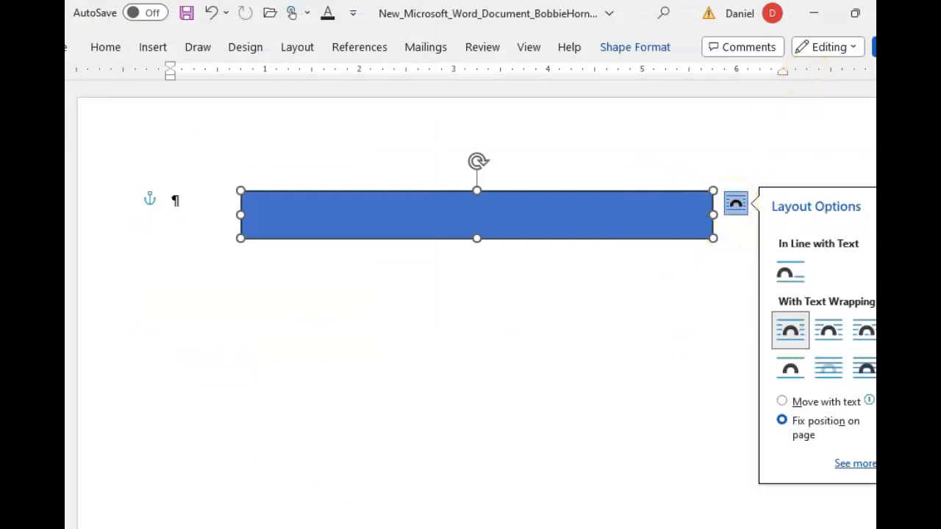
mouse_move(470, 523)
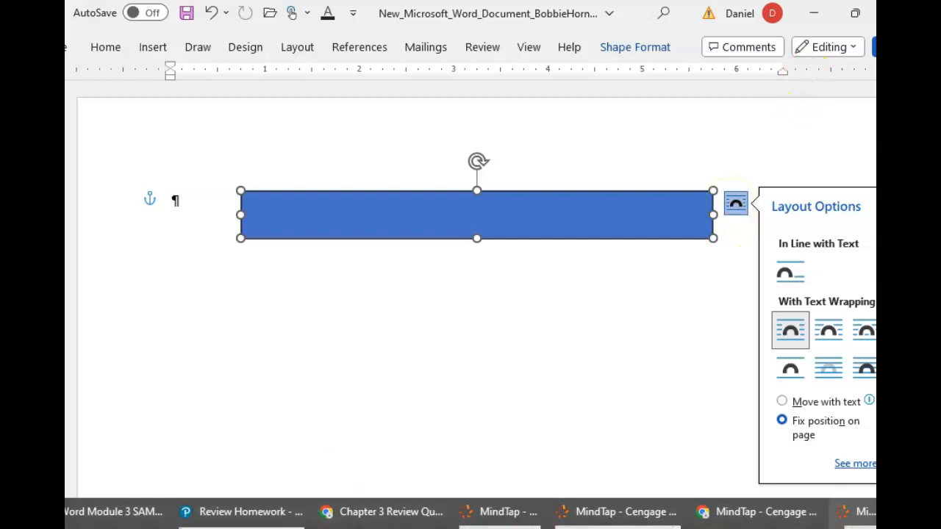
click(519, 518)
click(330, 458)
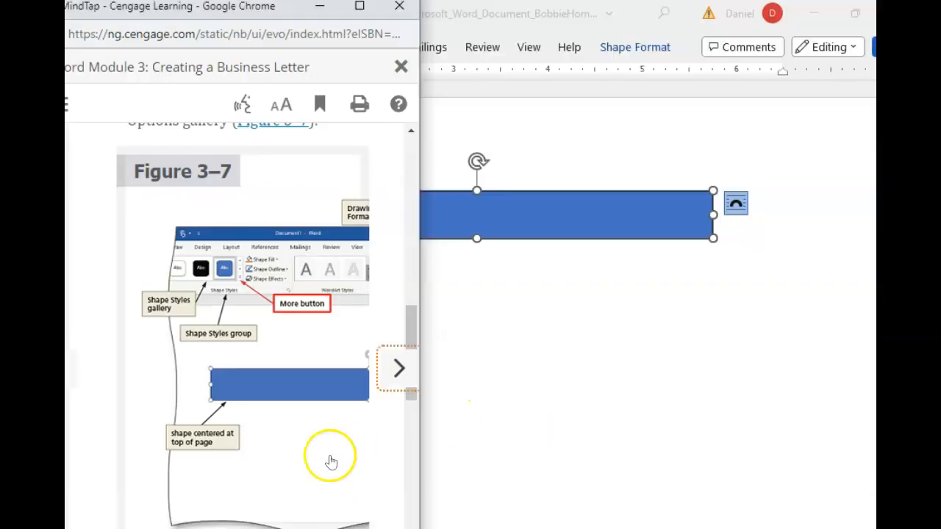
- Read step 2 on text wrapping in the textbook and set the rectangle's text wrapping to Top and Bottom in Word
scroll(332, 435, down, 2)
scroll(331, 435, down, 3)
scroll(332, 435, up, 6)
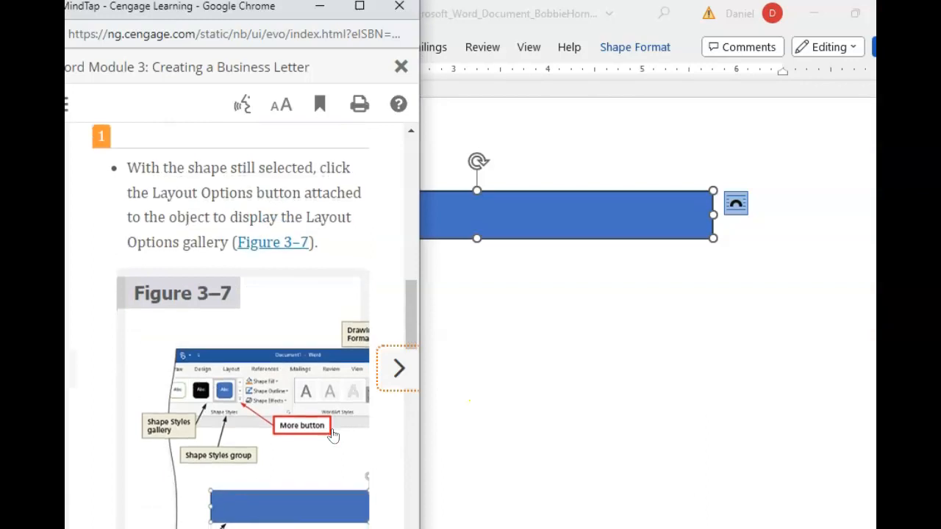
scroll(332, 435, down, 6)
scroll(332, 435, down, 2)
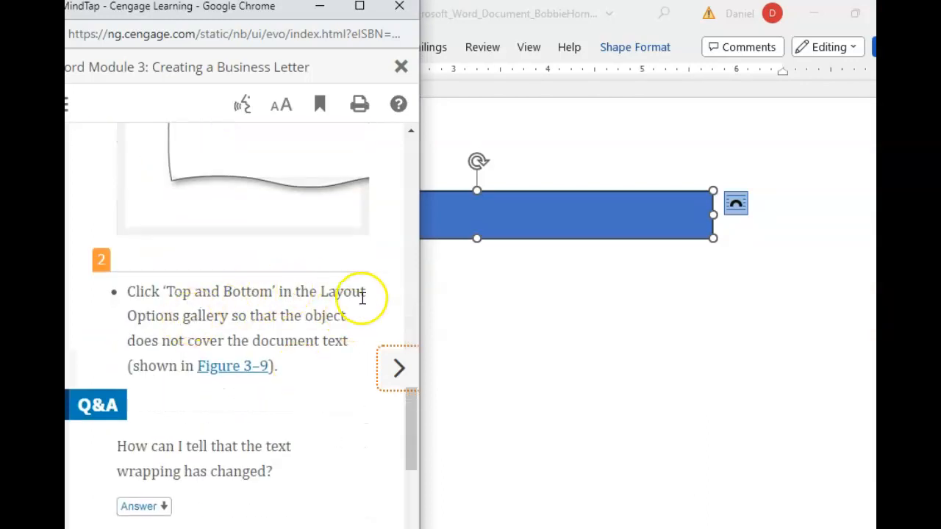
click(737, 206)
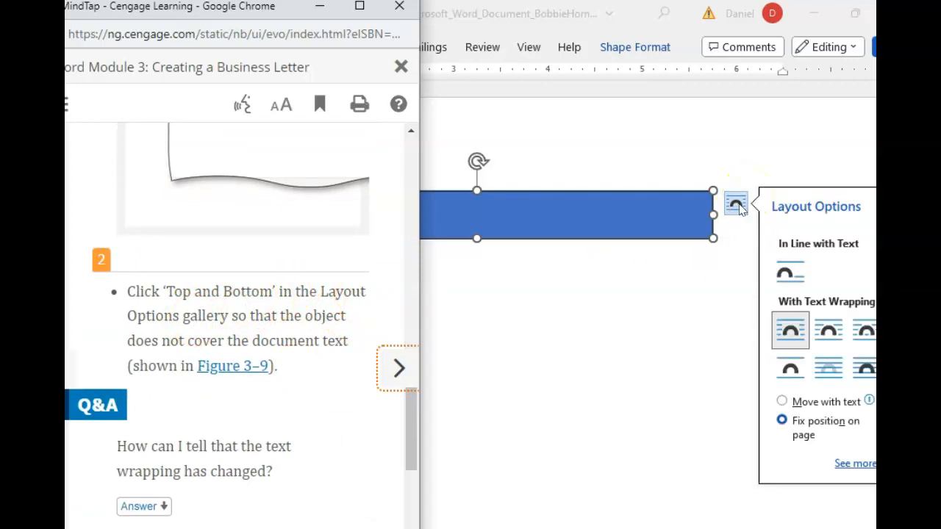
click(794, 332)
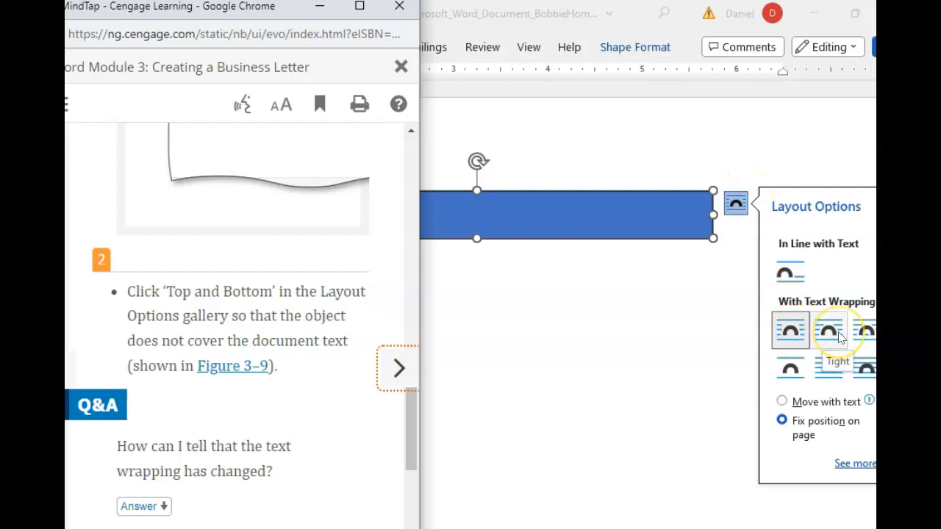
click(791, 365)
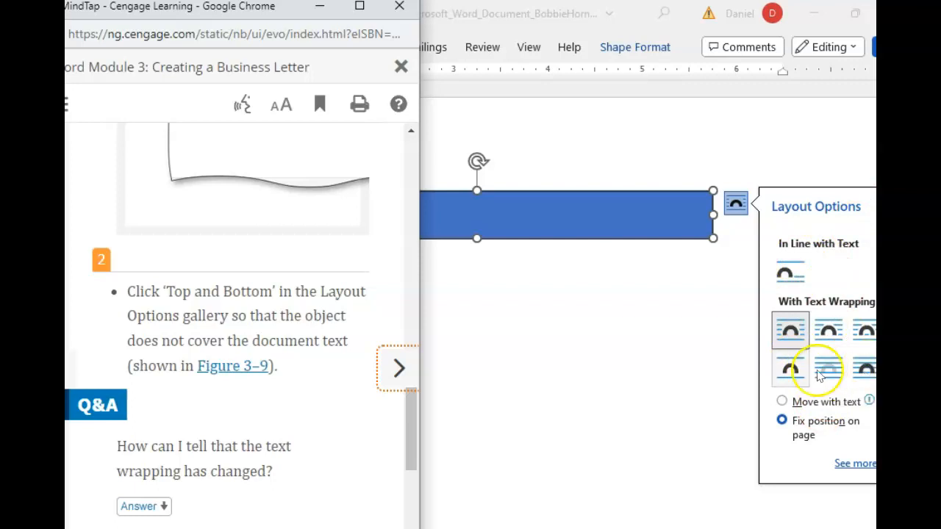
click(790, 373)
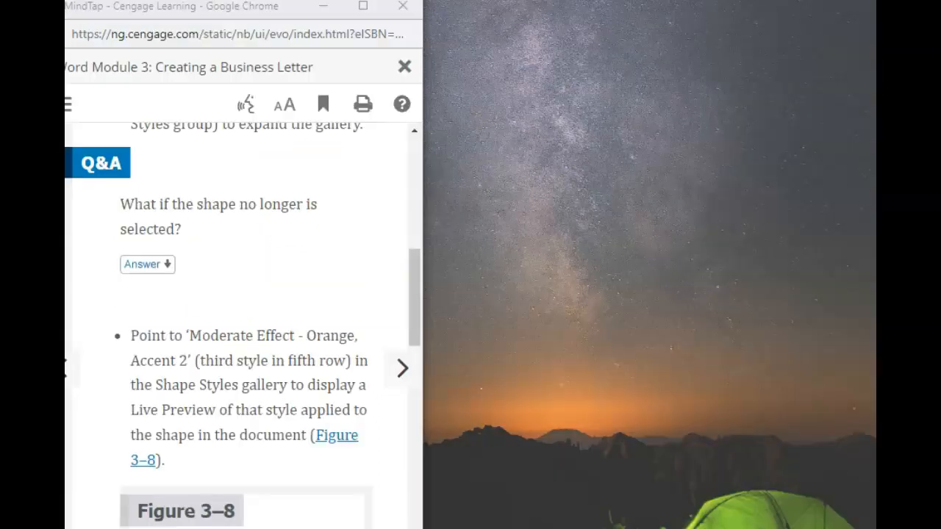
- Return to Word and review the rectangle's position settings in the Layout dialog
click(764, 470)
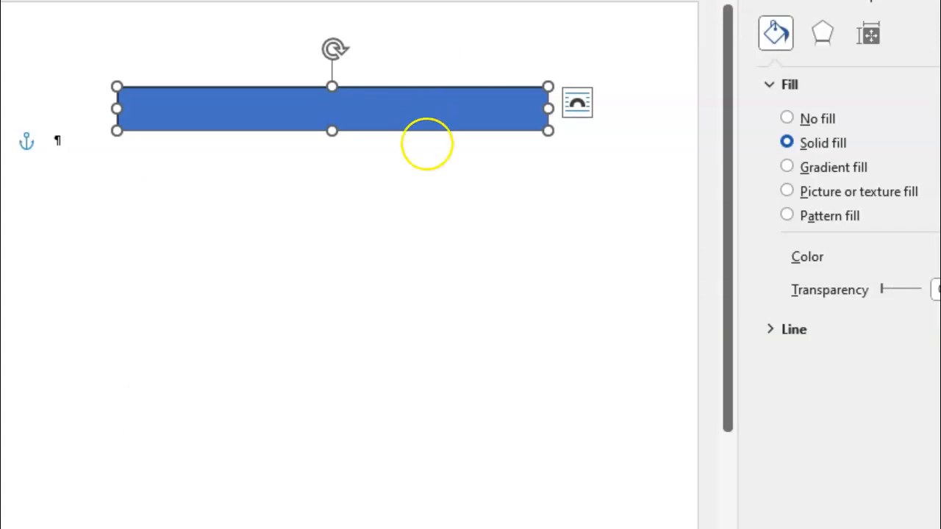
click(577, 103)
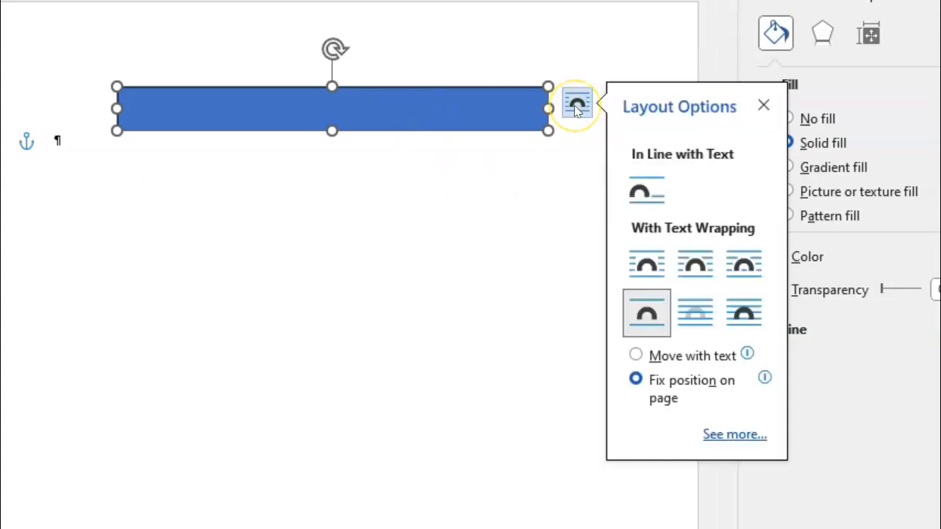
click(731, 436)
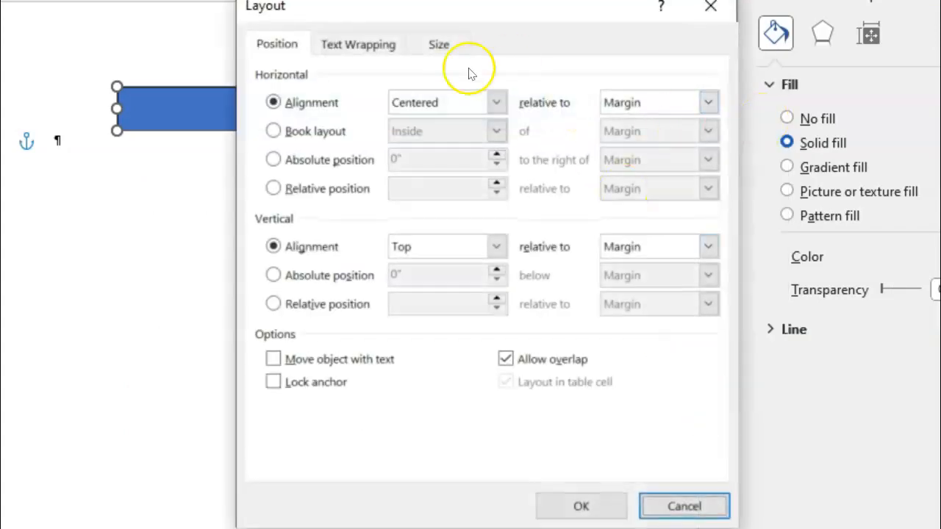
click(713, 7)
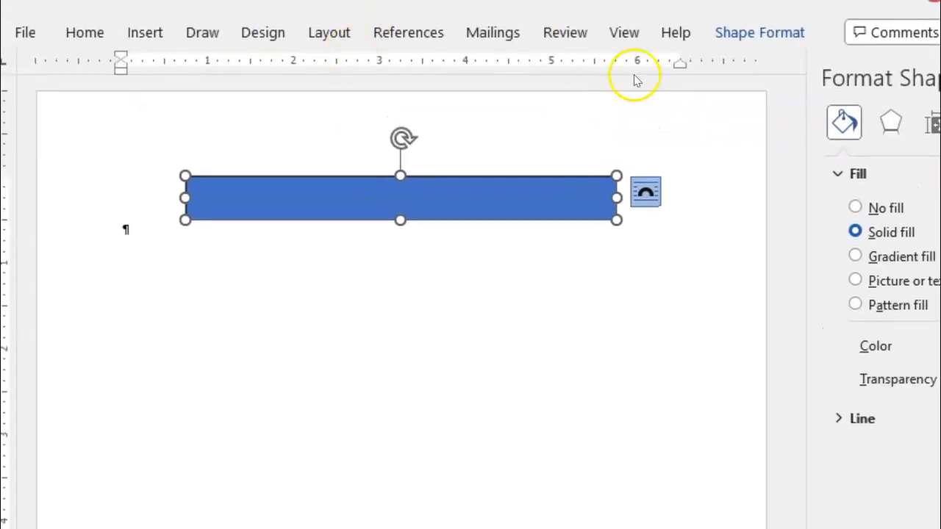
- Close the Format Shape pane and maximize the Word window
click(732, 37)
click(481, 129)
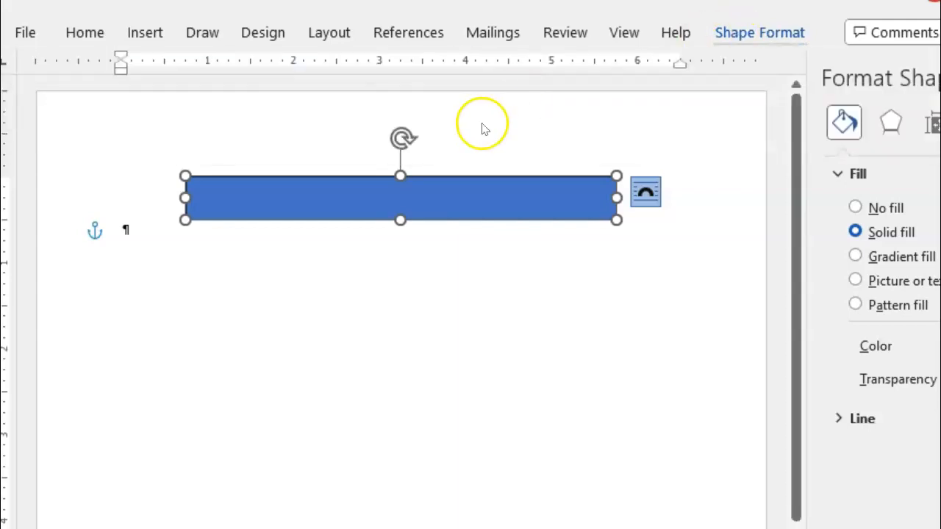
click(770, 38)
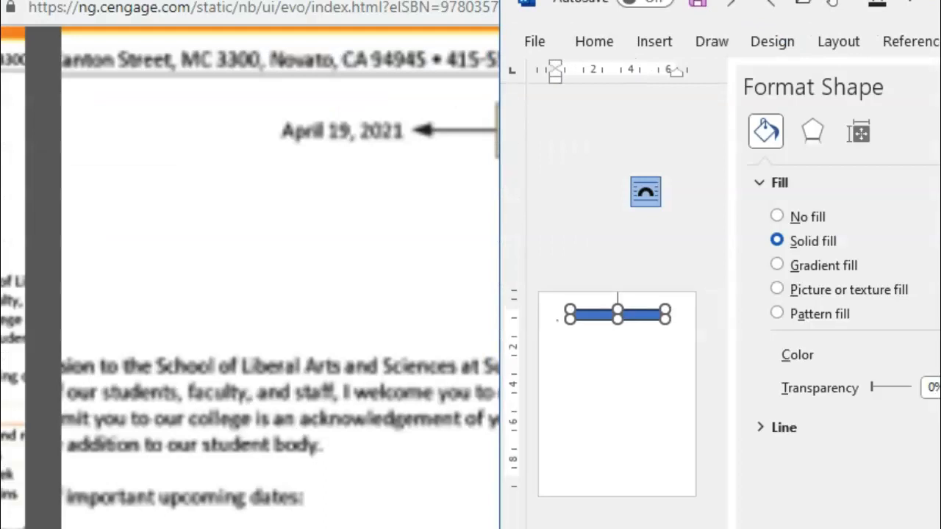
click(532, 191)
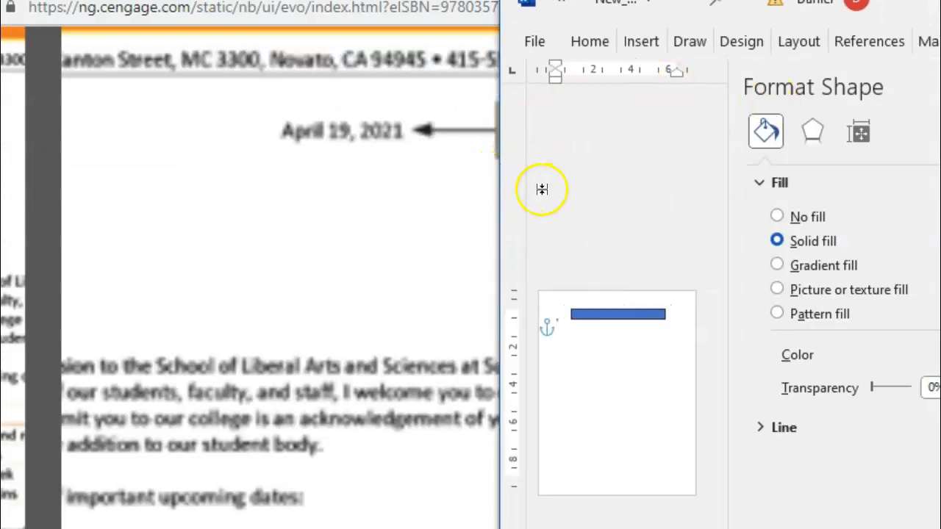
drag(589, 1, 255, 42)
click(669, 138)
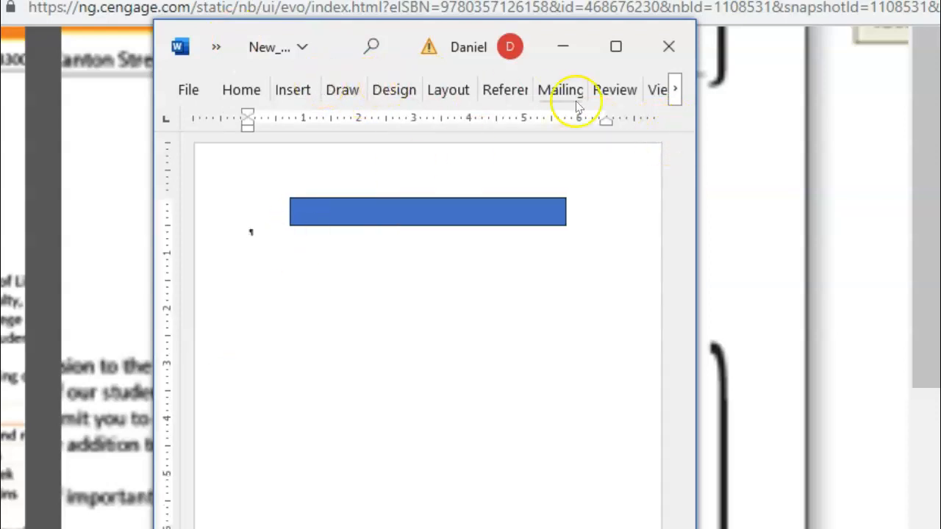
click(674, 89)
click(675, 92)
click(677, 93)
click(677, 94)
double_click(679, 93)
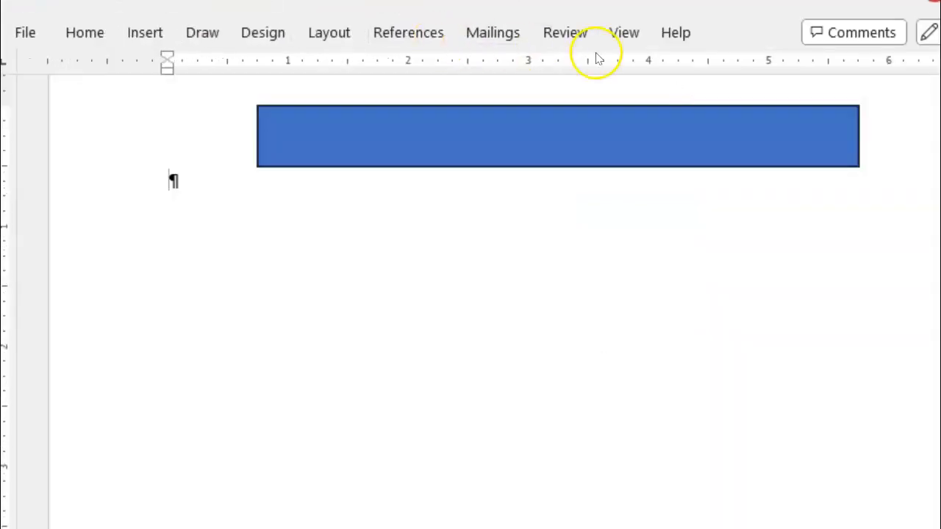
- Apply the Moderate Effect - Orange, Accent 2 shape style to the rectangle
click(328, 128)
click(763, 40)
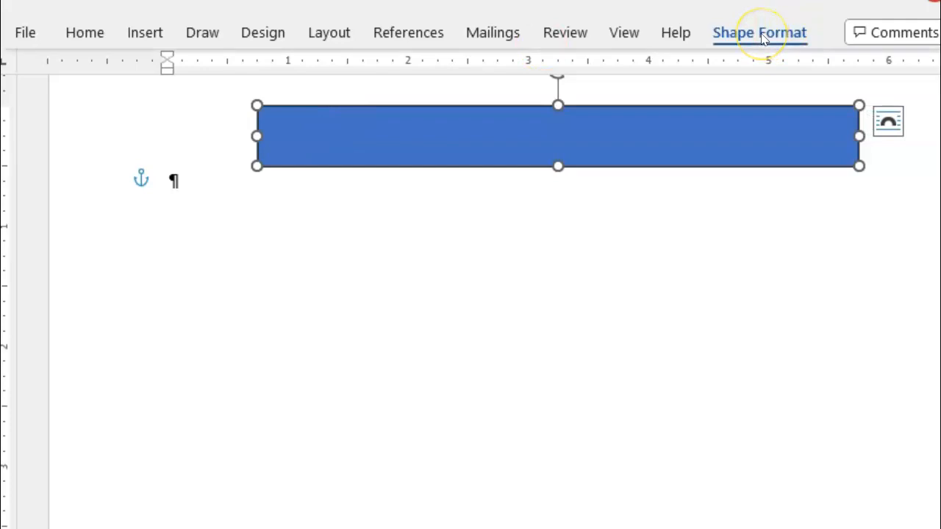
click(368, 127)
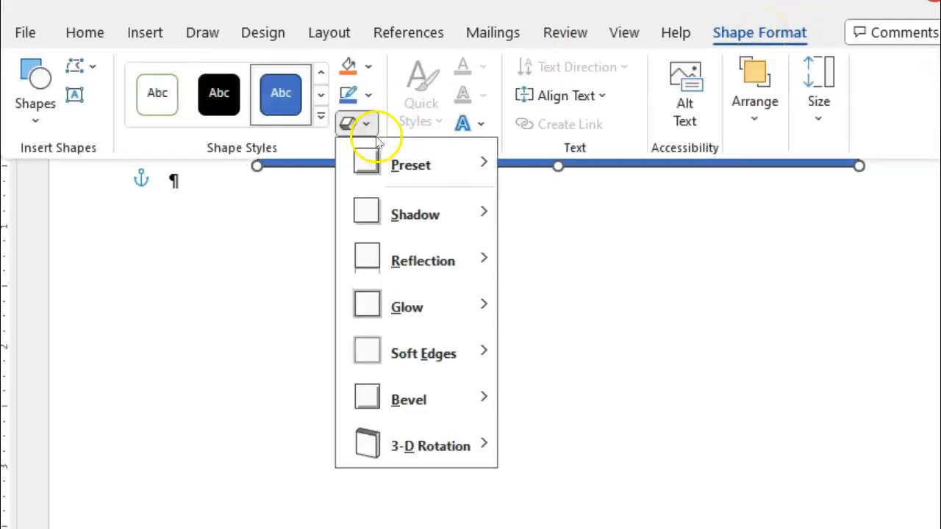
click(273, 134)
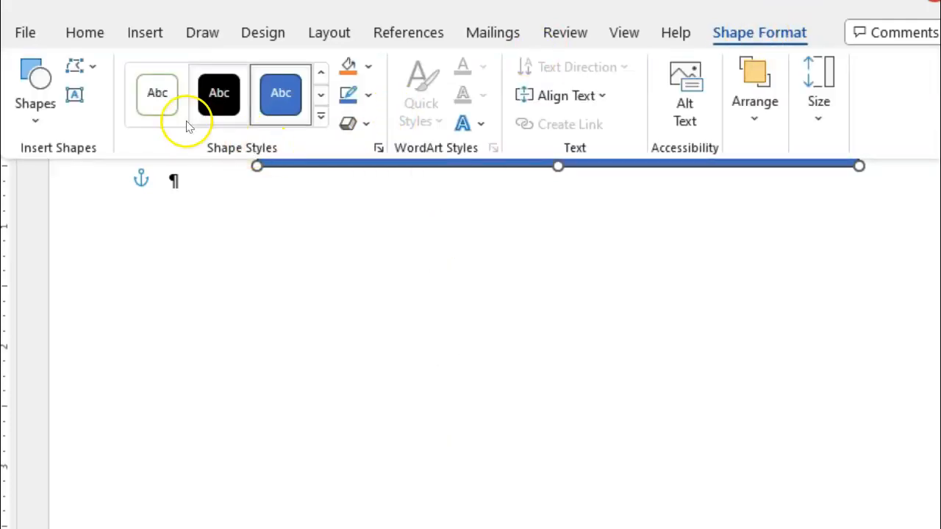
click(321, 117)
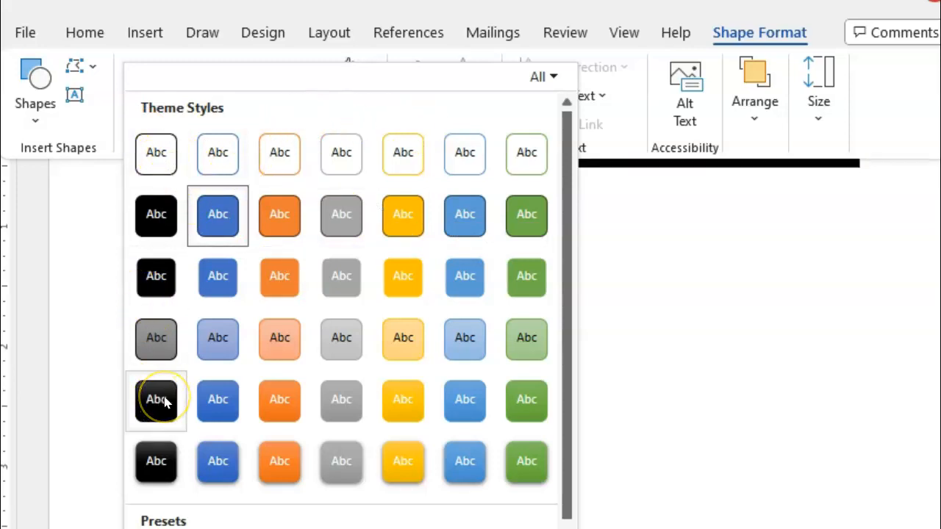
click(283, 399)
scroll(590, 296, up, 1)
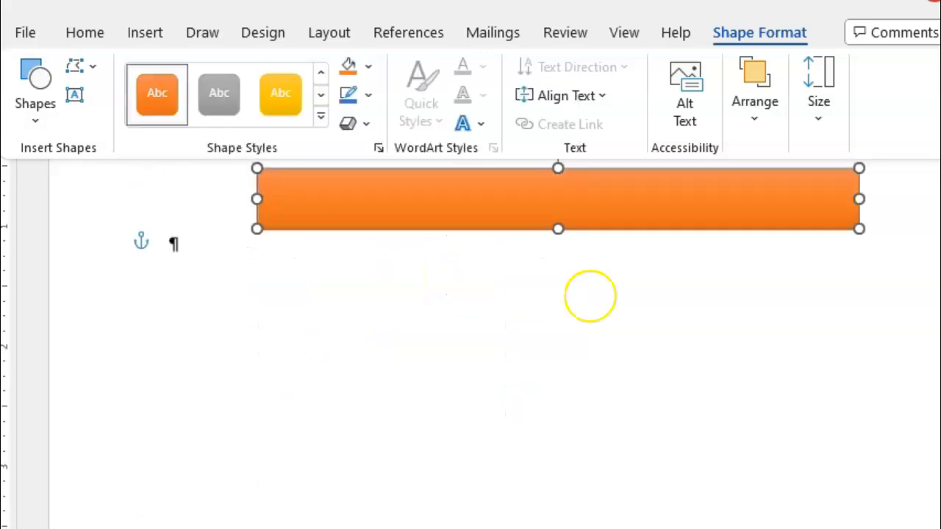
scroll(590, 296, up, 1)
click(490, 244)
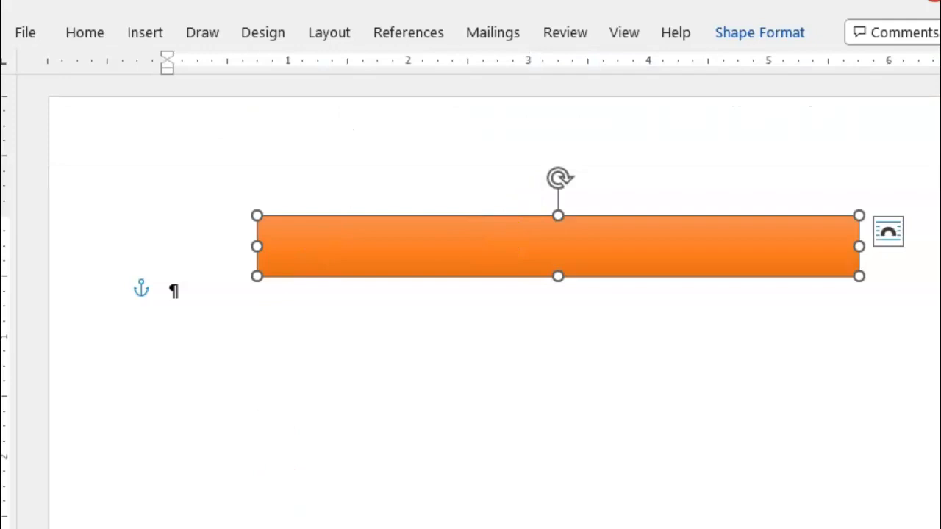
- Bring up step 1 of the shape outline instructions in the textbook and place the Word window beside it
click(147, 527)
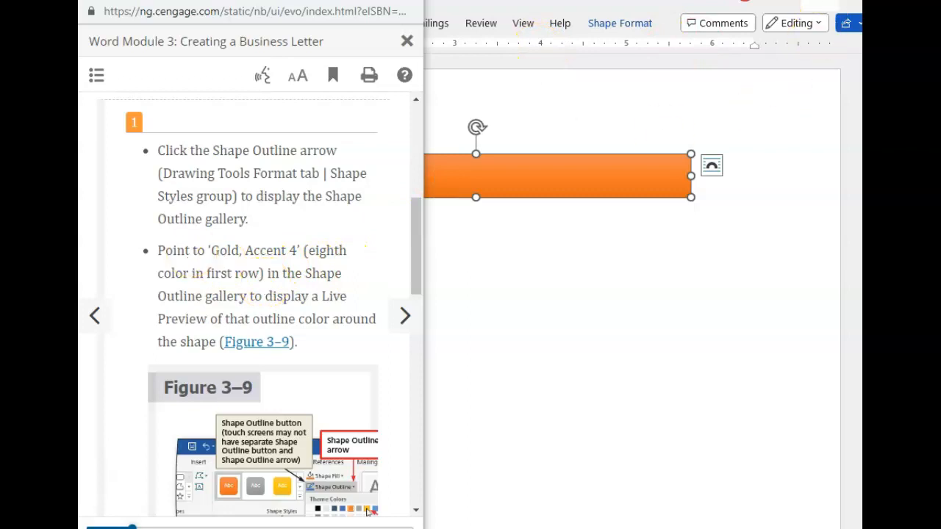
click(820, 1)
drag(374, 26, 636, 15)
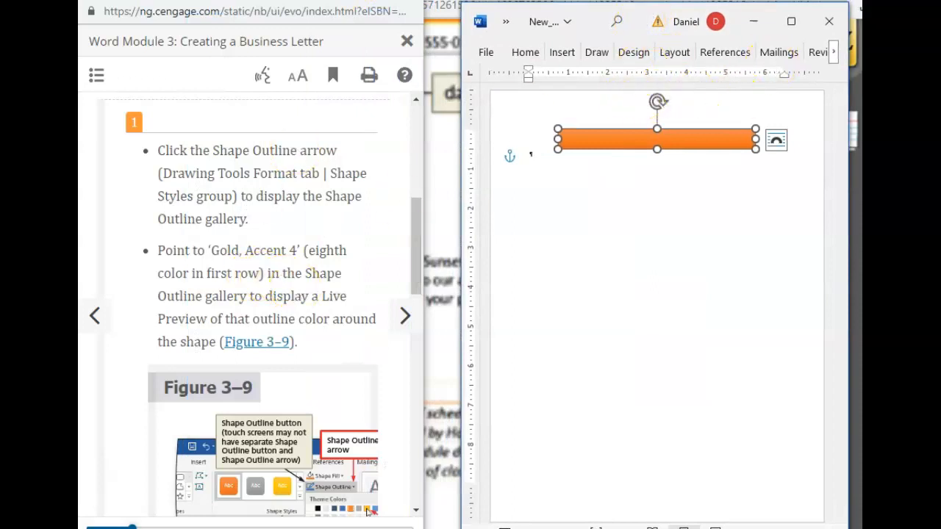
click(834, 55)
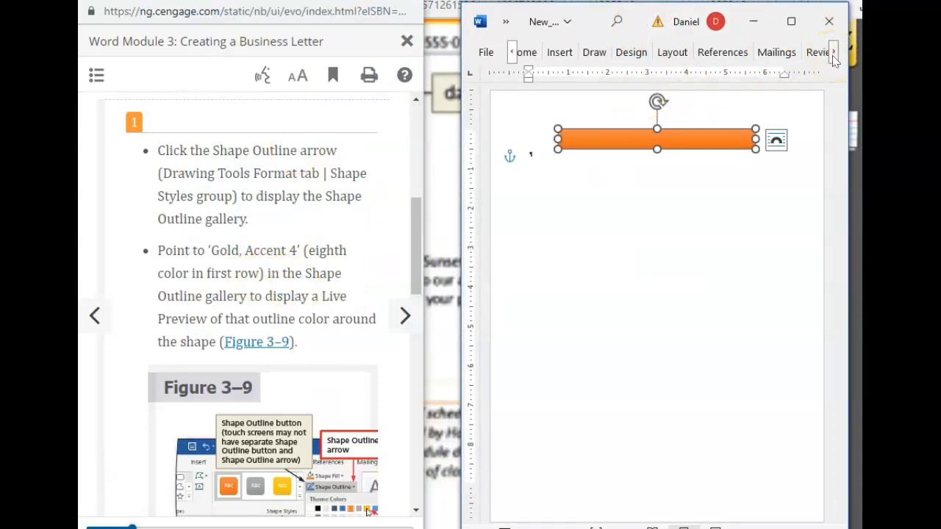
click(833, 55)
click(834, 55)
click(833, 54)
click(834, 55)
click(738, 53)
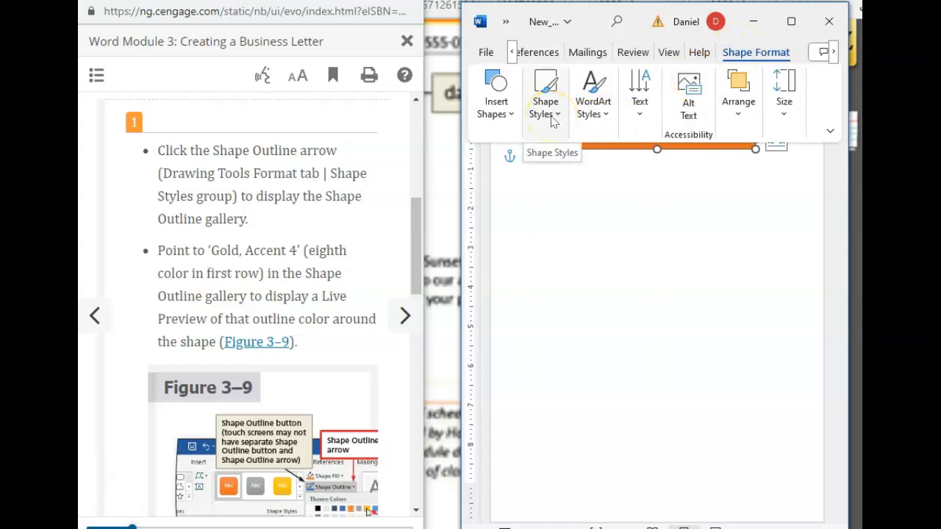
click(554, 117)
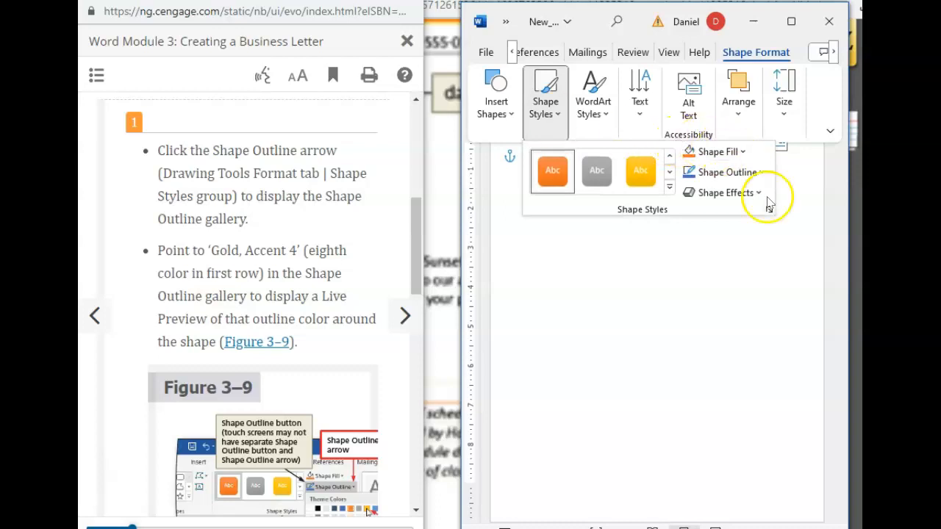
click(759, 173)
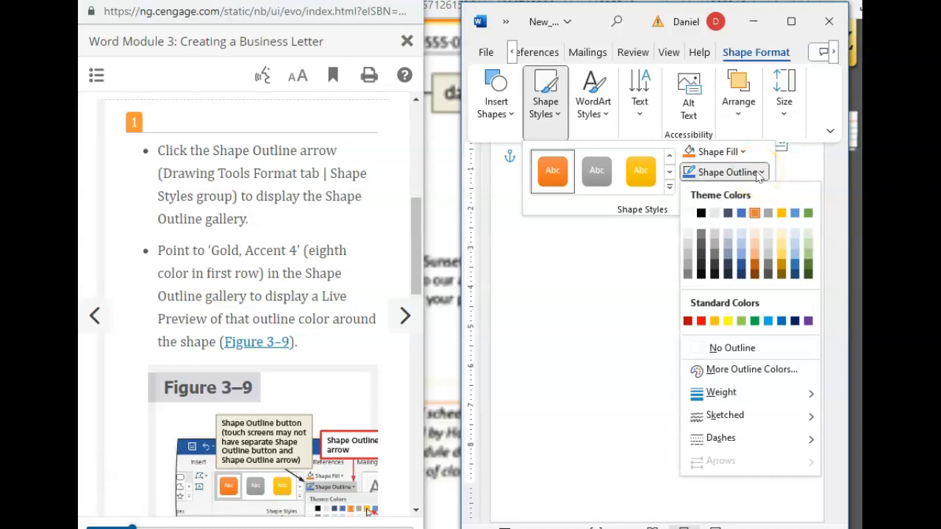
right_click(782, 217)
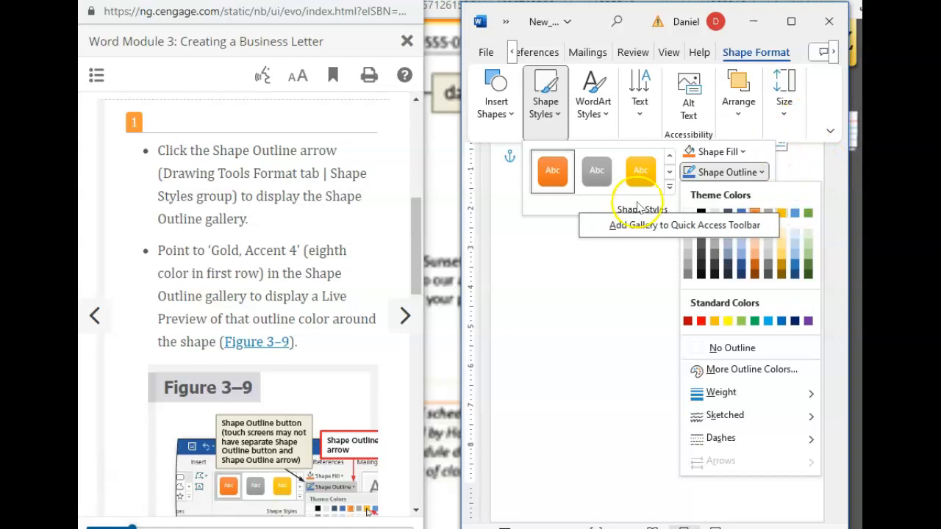
click(545, 327)
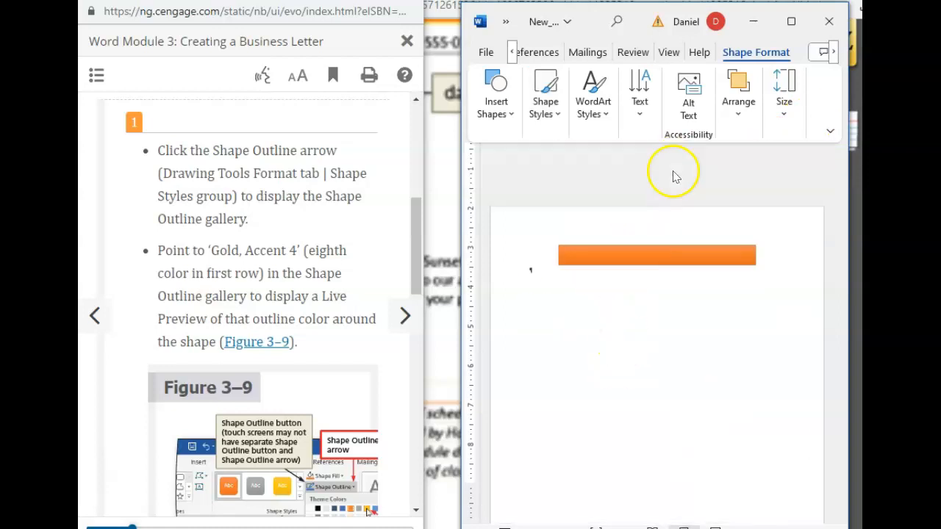
- Maximize the Word window and set the rectangle's outline color to Gold, Accent 4
click(792, 21)
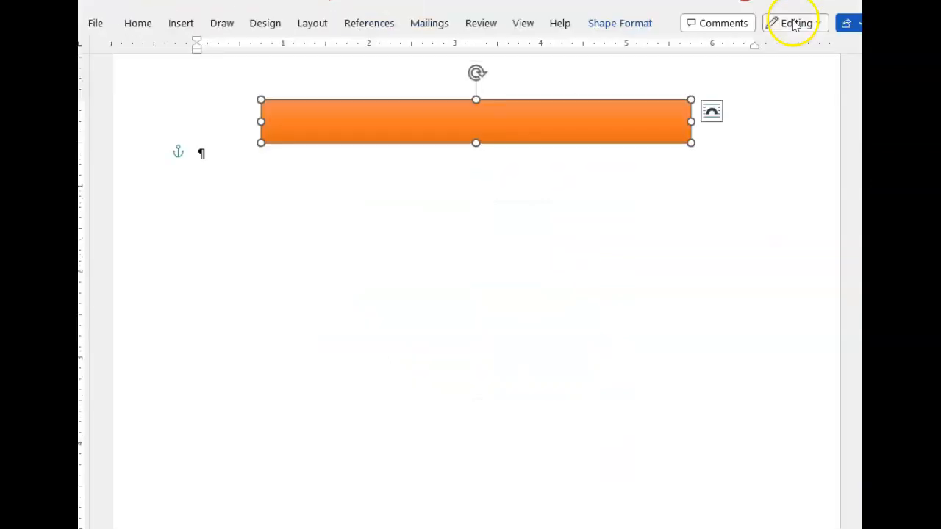
click(469, 147)
click(467, 113)
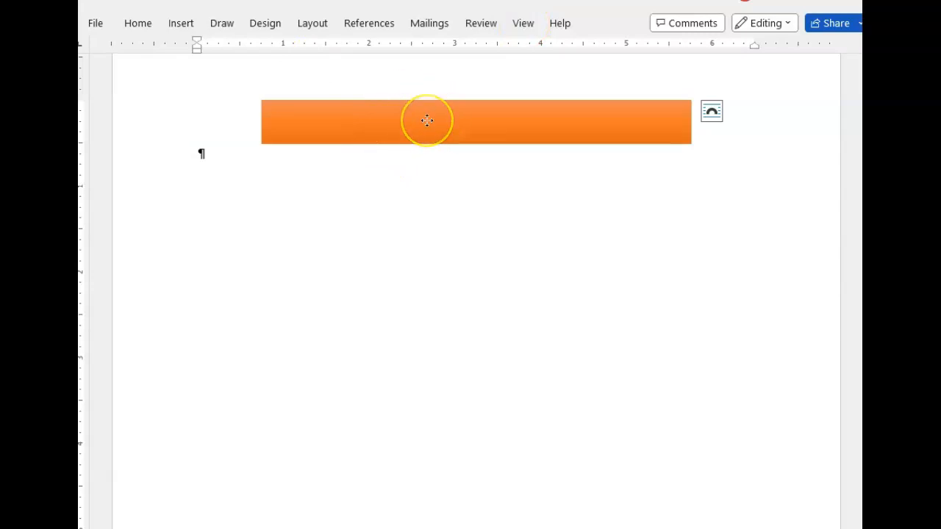
click(703, 131)
click(651, 125)
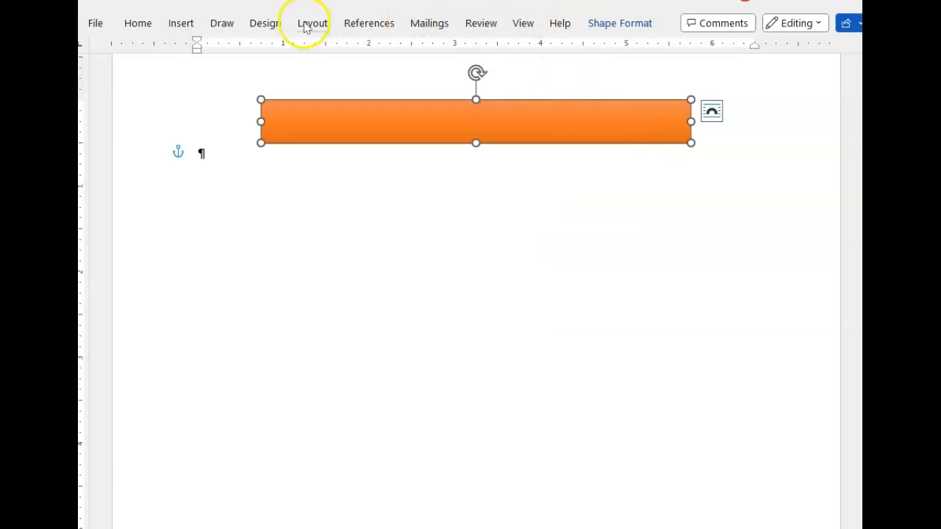
click(621, 25)
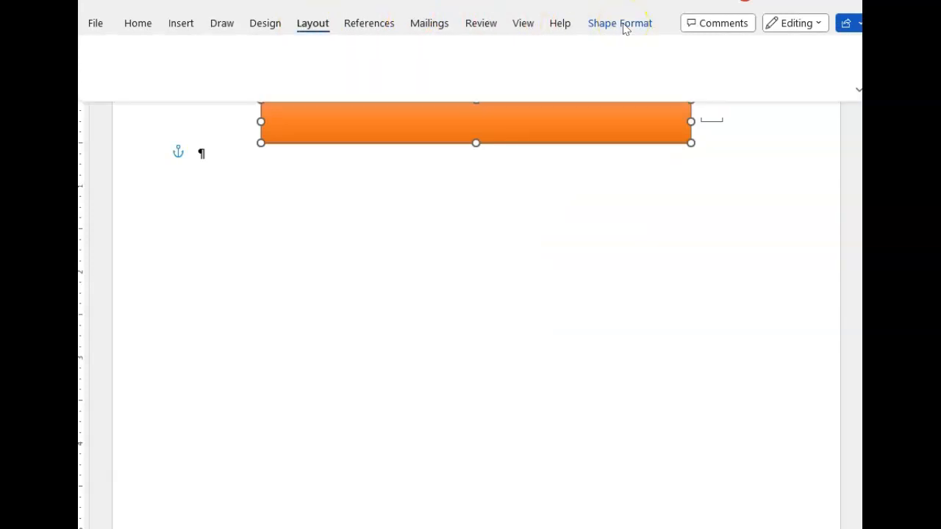
click(625, 24)
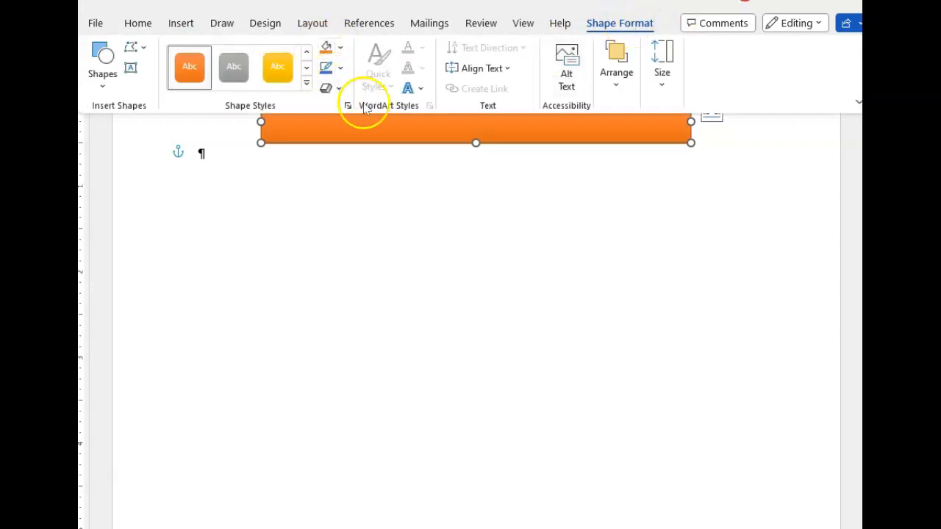
click(340, 69)
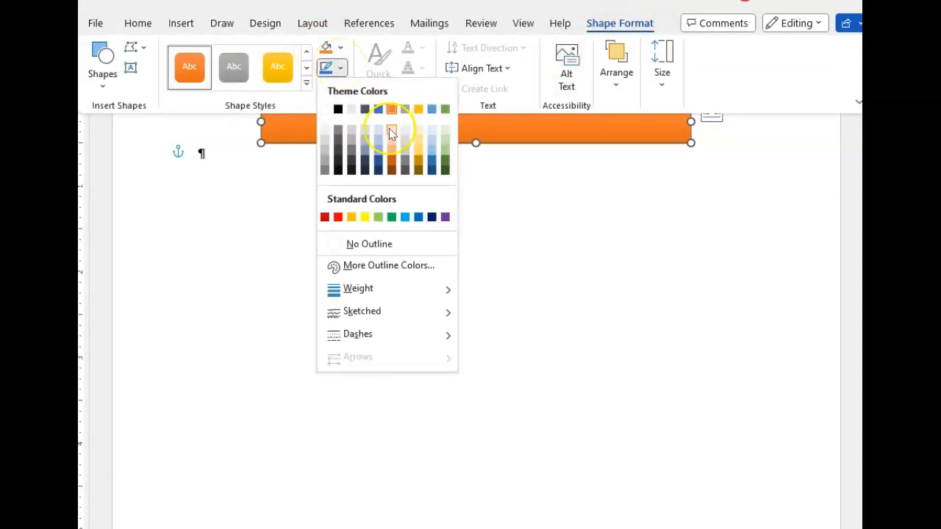
click(418, 109)
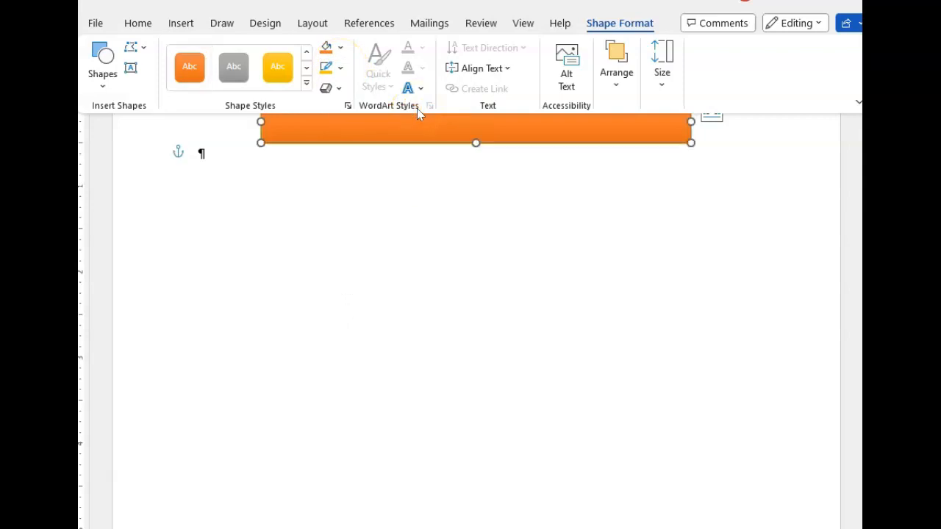
click(519, 193)
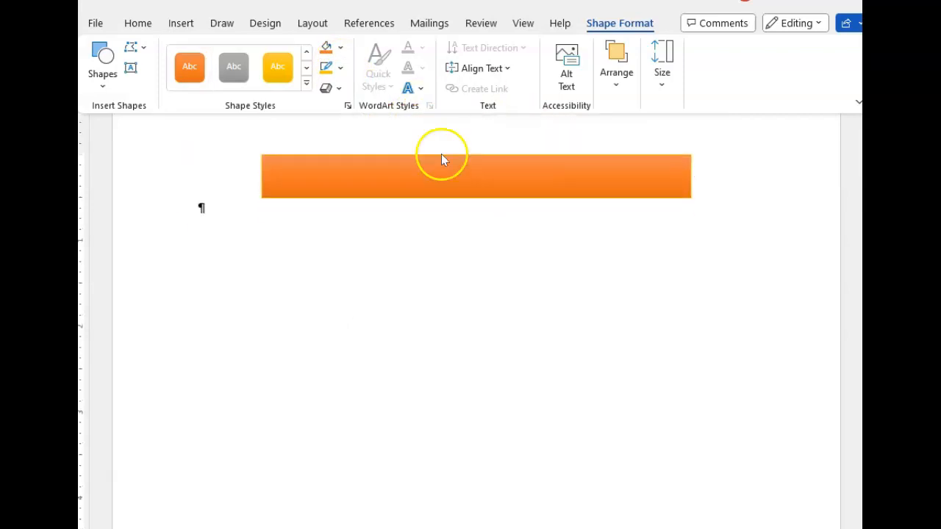
click(441, 158)
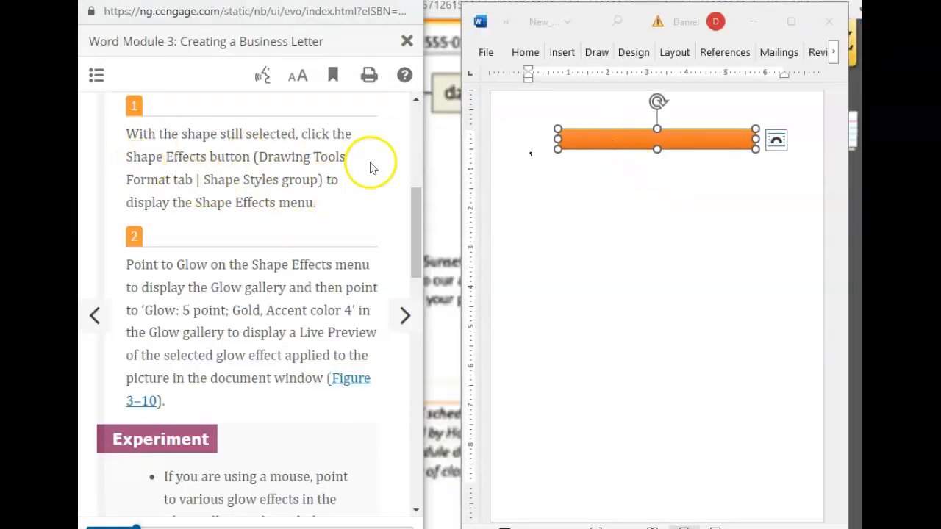
click(778, 59)
click(833, 53)
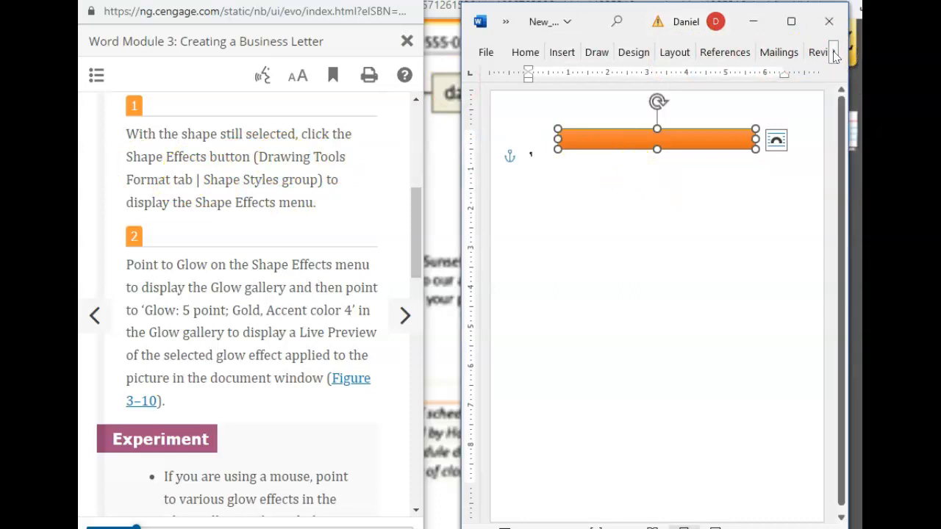
click(833, 53)
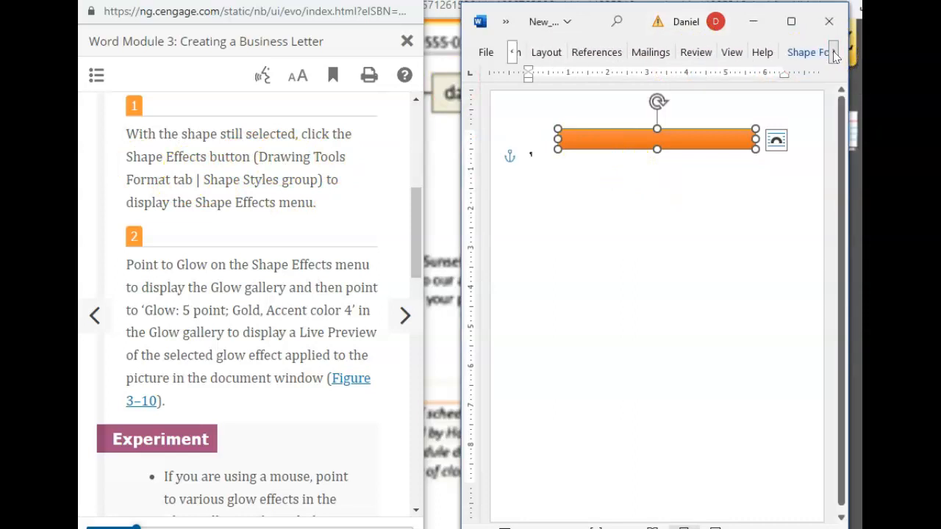
click(729, 53)
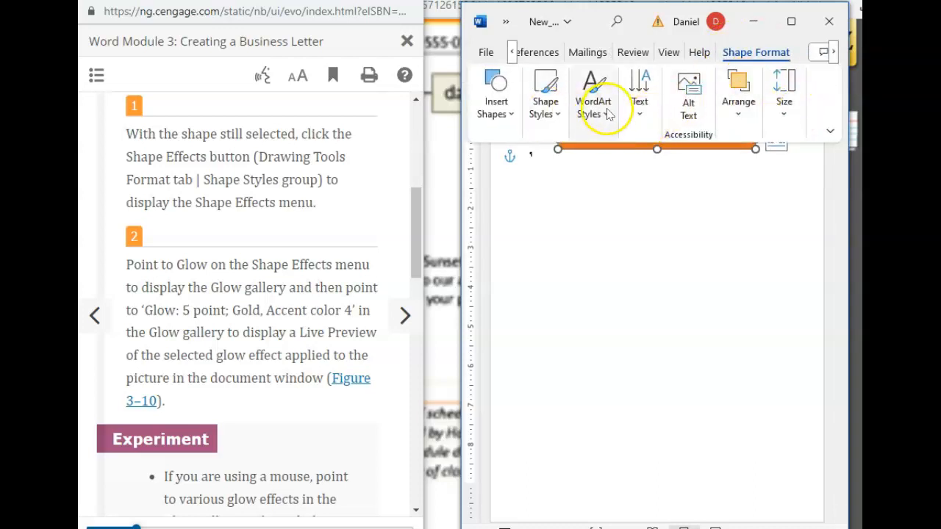
click(557, 119)
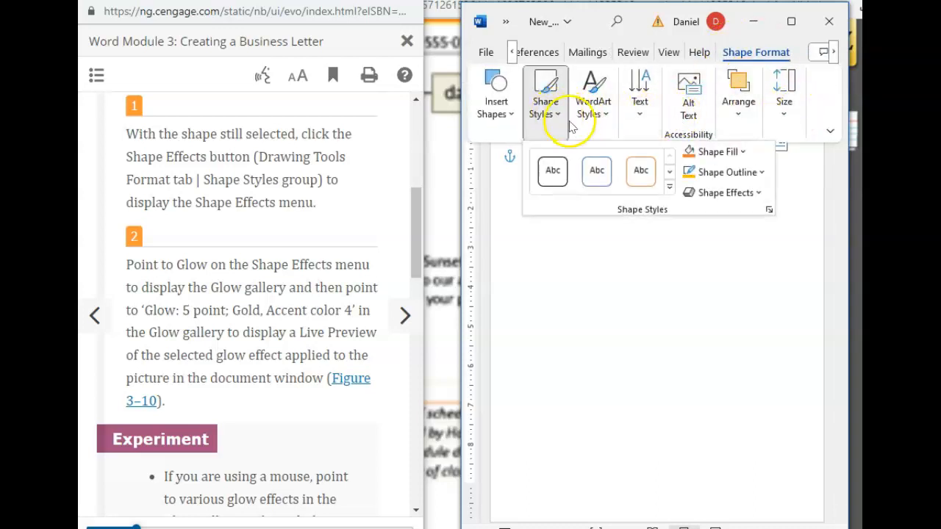
click(757, 193)
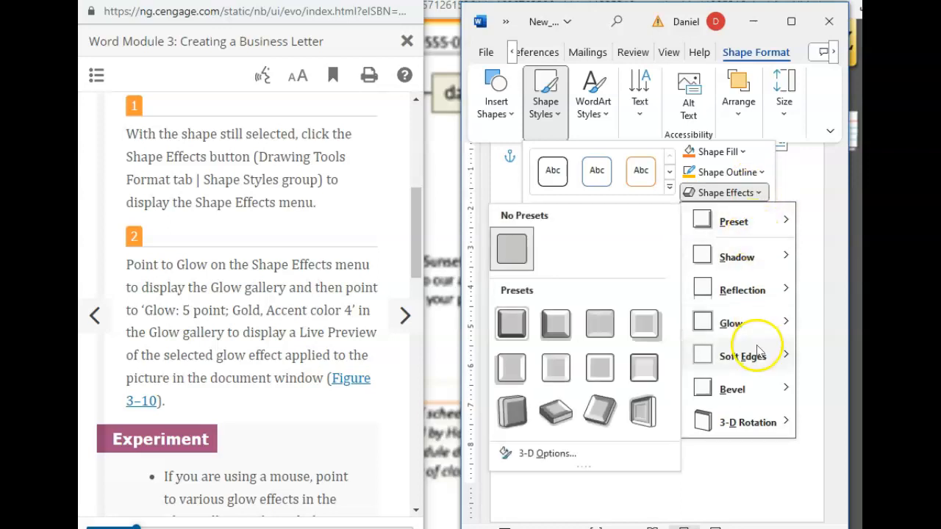
mouse_move(778, 326)
key(Escape)
key(Escape)
key(Escape)
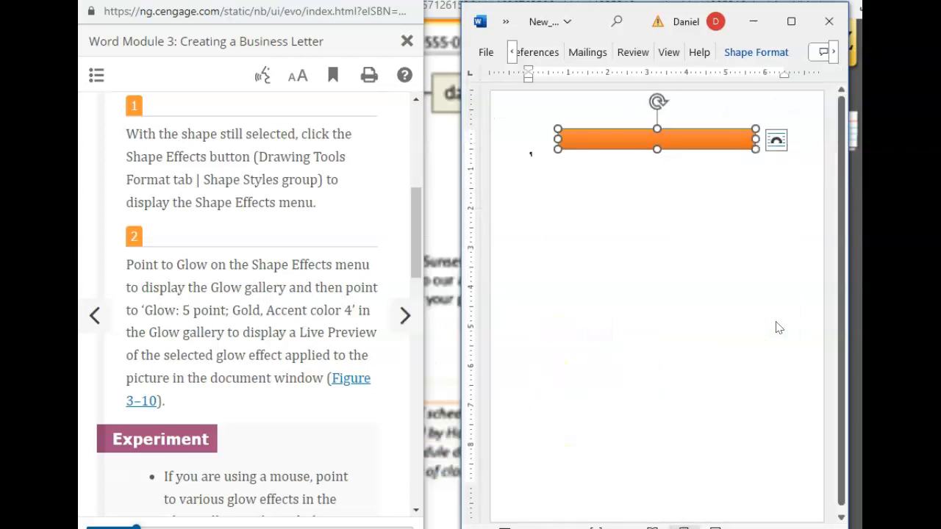
- Apply the Glow: 5 point; Gold, Accent color 4 effect to the rectangle and check it up close
click(757, 54)
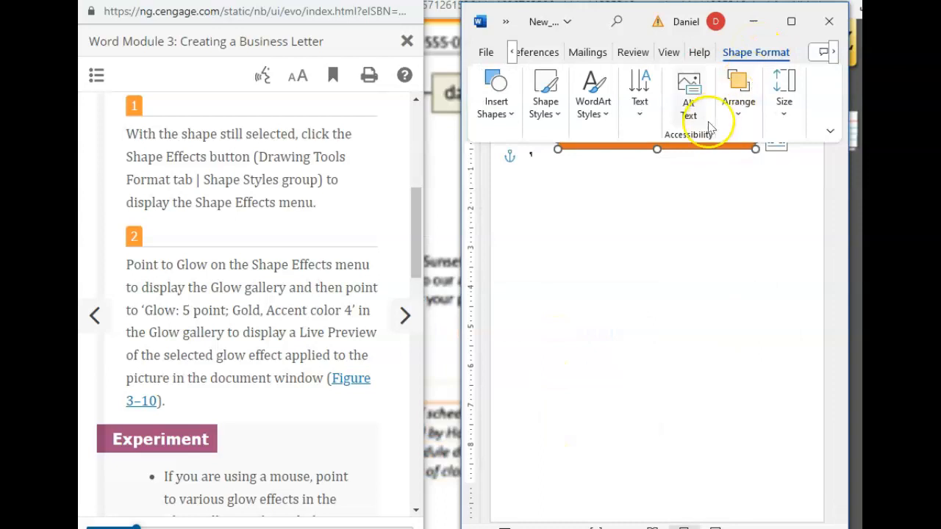
click(564, 117)
click(765, 193)
mouse_move(753, 321)
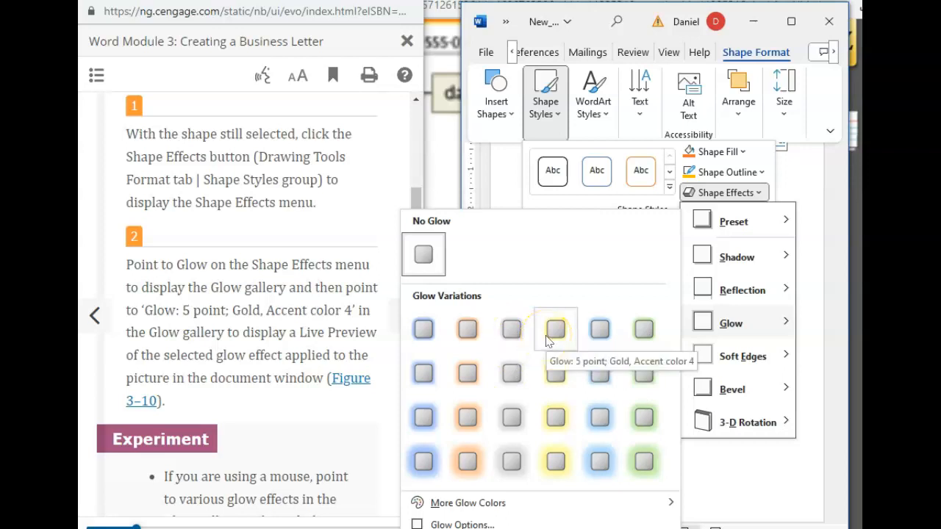
key(Escape)
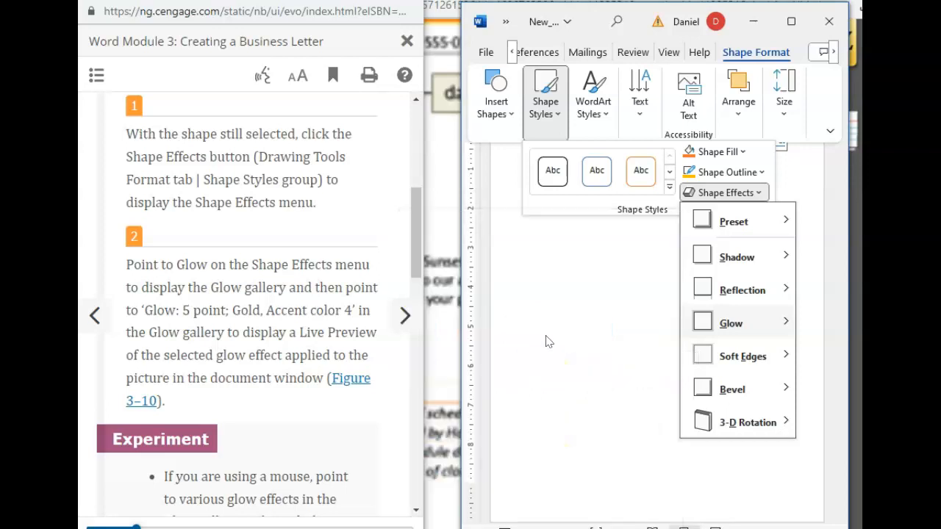
key(Escape)
click(764, 266)
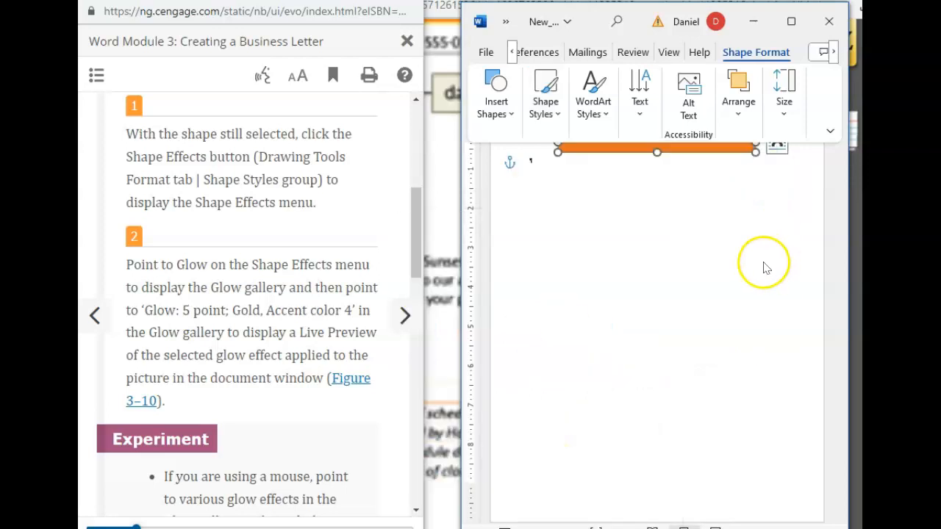
click(741, 239)
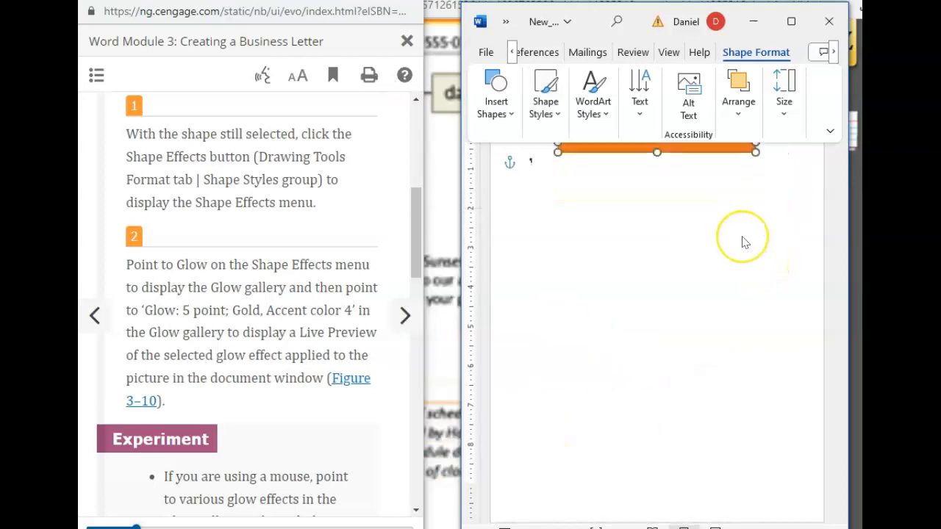
click(712, 197)
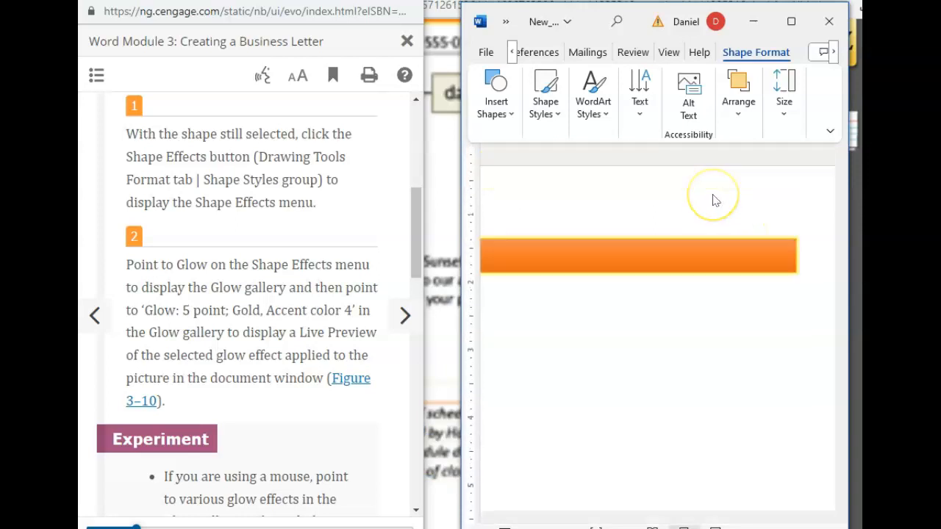
- Bring up step 1 of the textbook section WD 3-2h, To Add Text to a Shape, with Figure 3–11
click(257, 360)
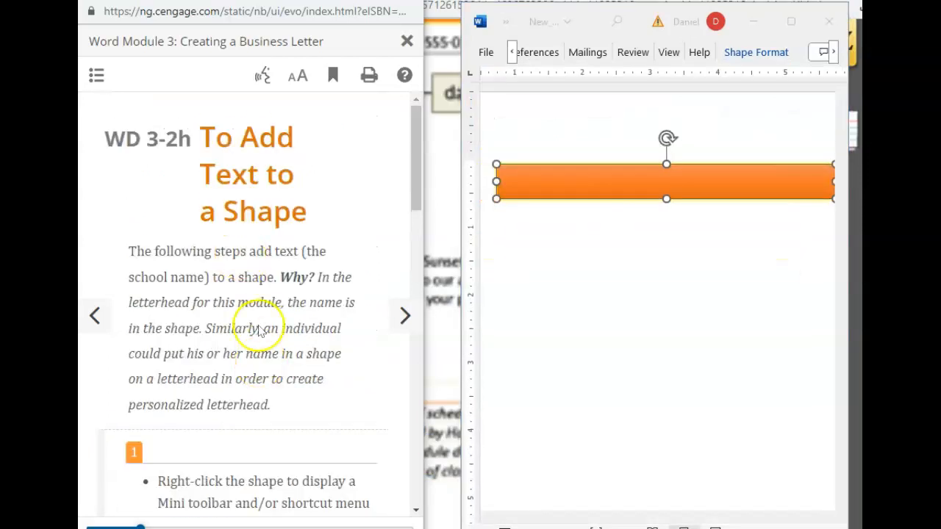
scroll(259, 327, down, 5)
scroll(258, 332, down, 1)
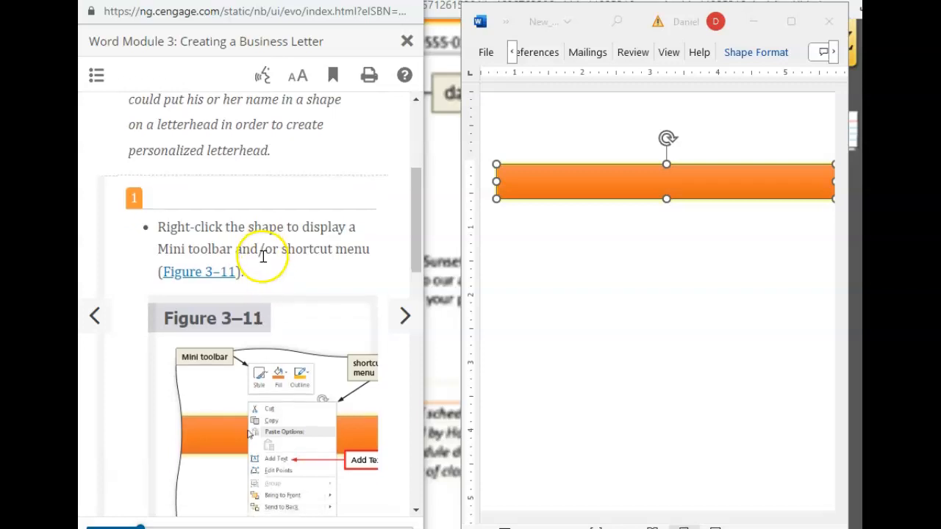
scroll(311, 252, down, 1)
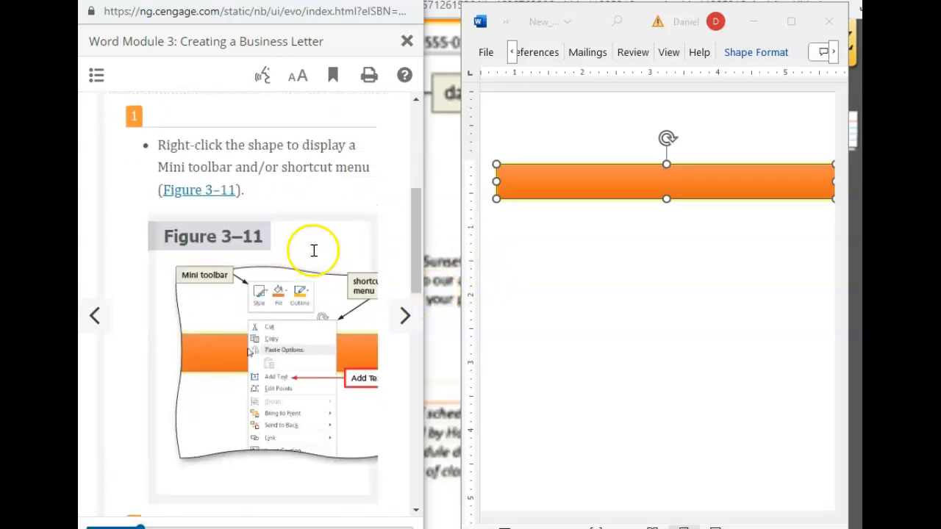